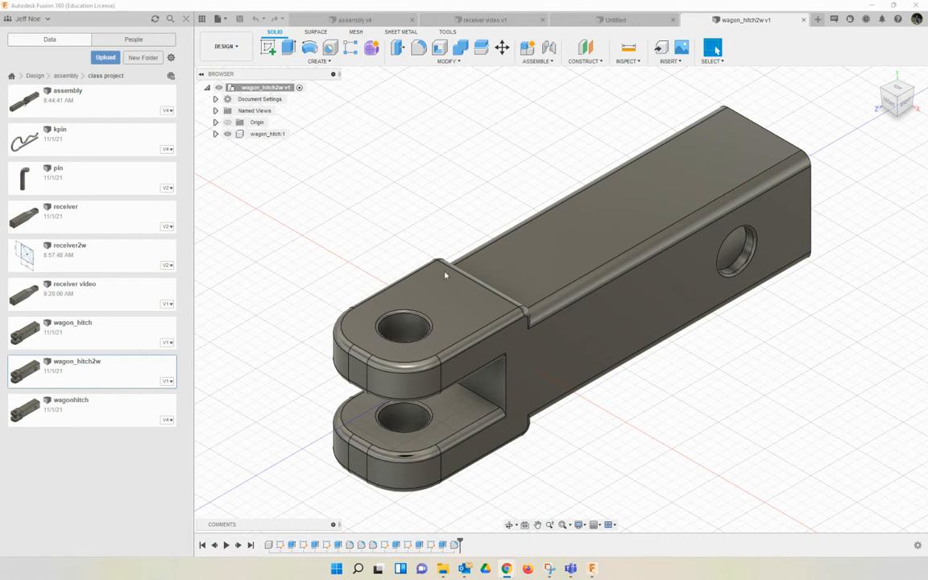
Create a new design and add an internal component named wagon_hitch.
left_click(818, 21)
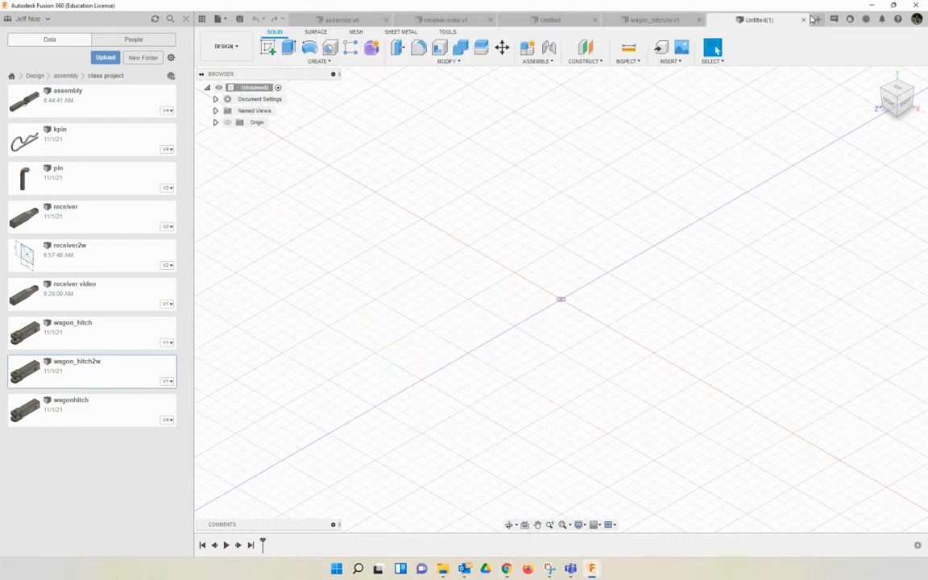
left_click(186, 18)
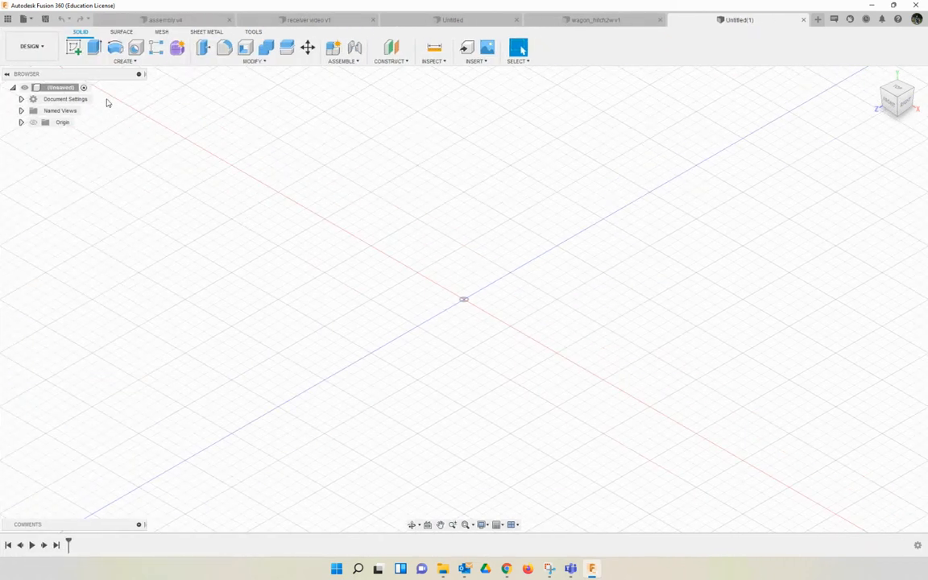
left_click(119, 62)
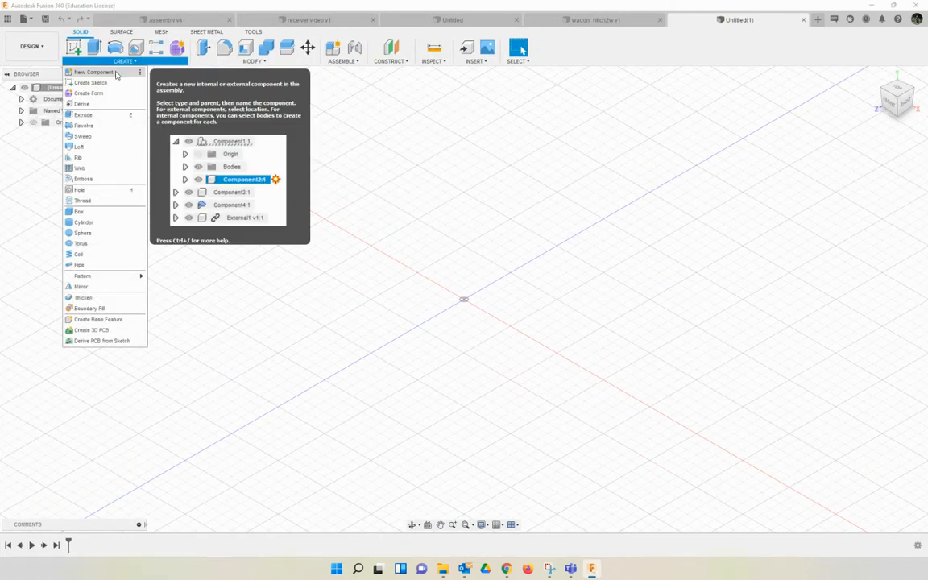
left_click(92, 72)
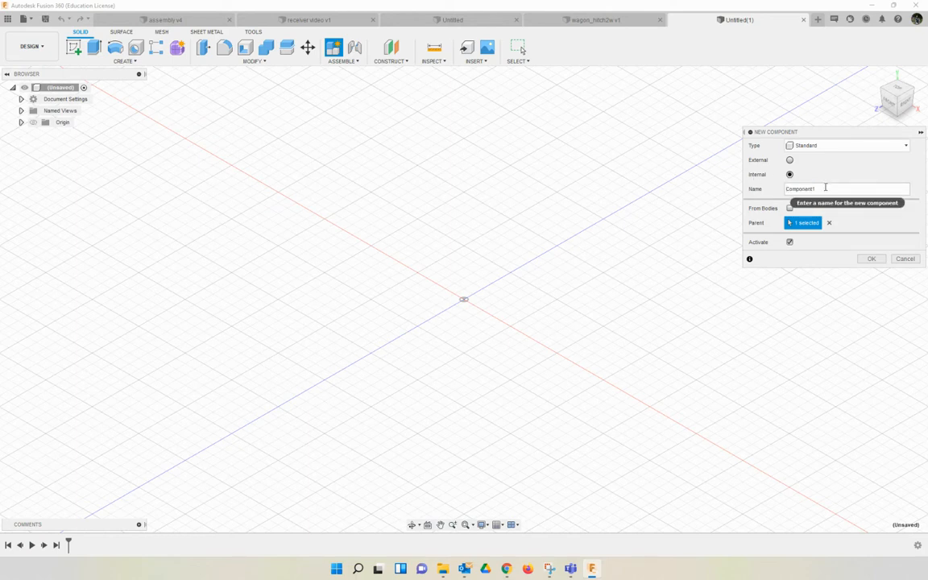
left_click_drag(824, 188, 787, 187)
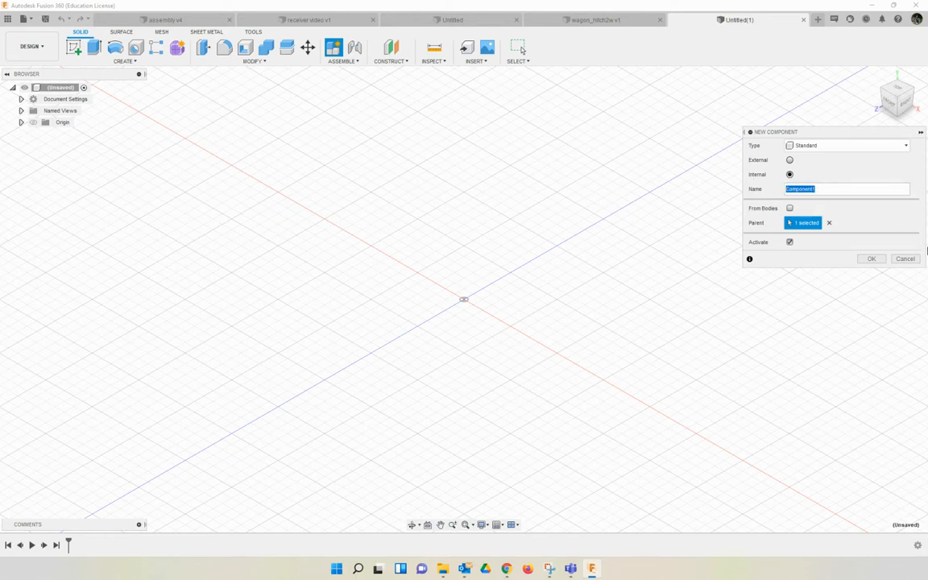
type("wagon_hitch")
left_click(871, 259)
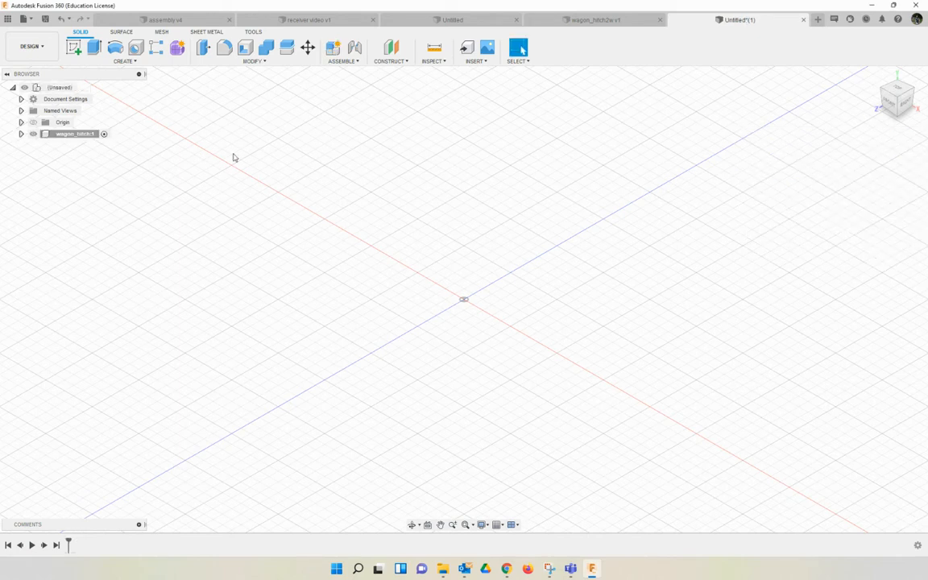
Sketch a 50 mm by 50 mm center rectangle on the front plane, centered on the origin.
left_click(80, 54)
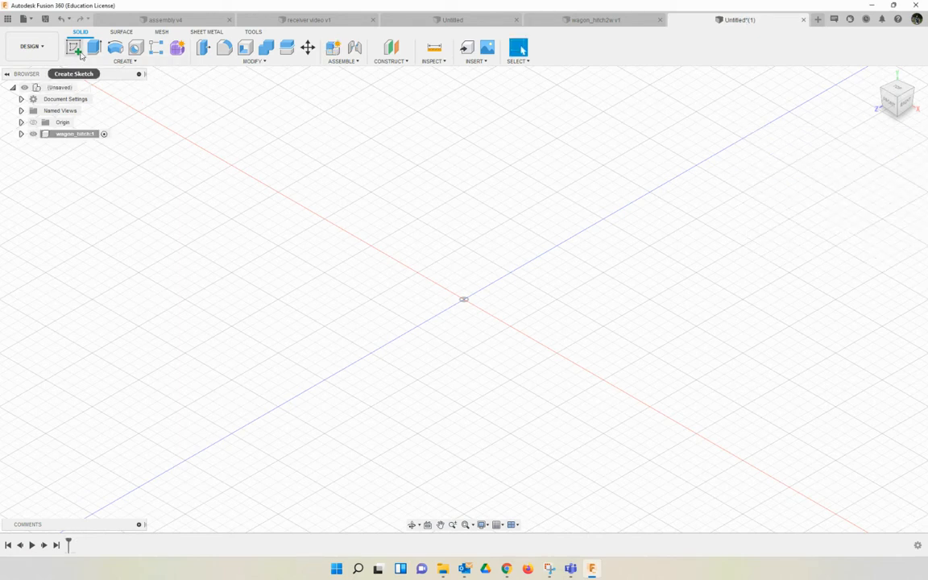
left_click(493, 299)
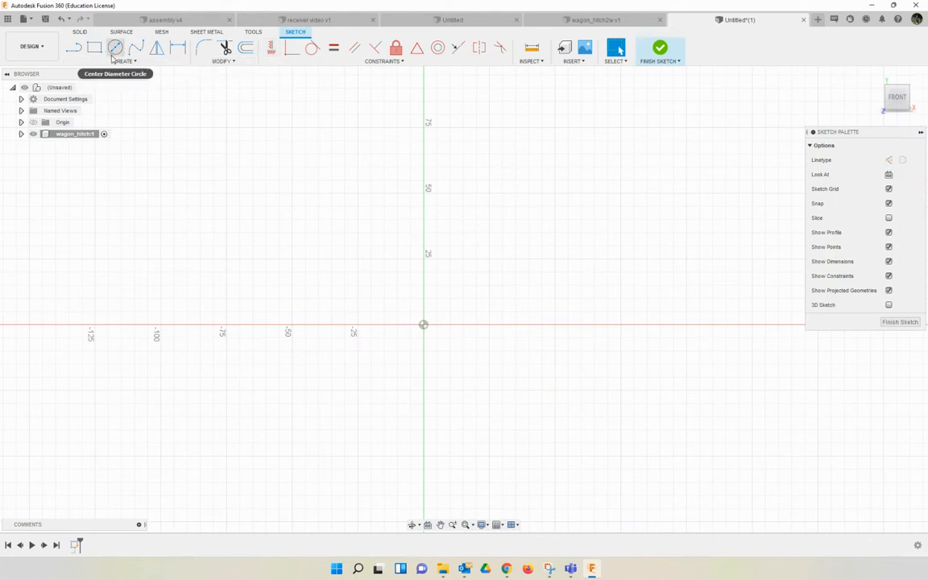
left_click(116, 62)
mouse_move(120, 83)
left_click(165, 101)
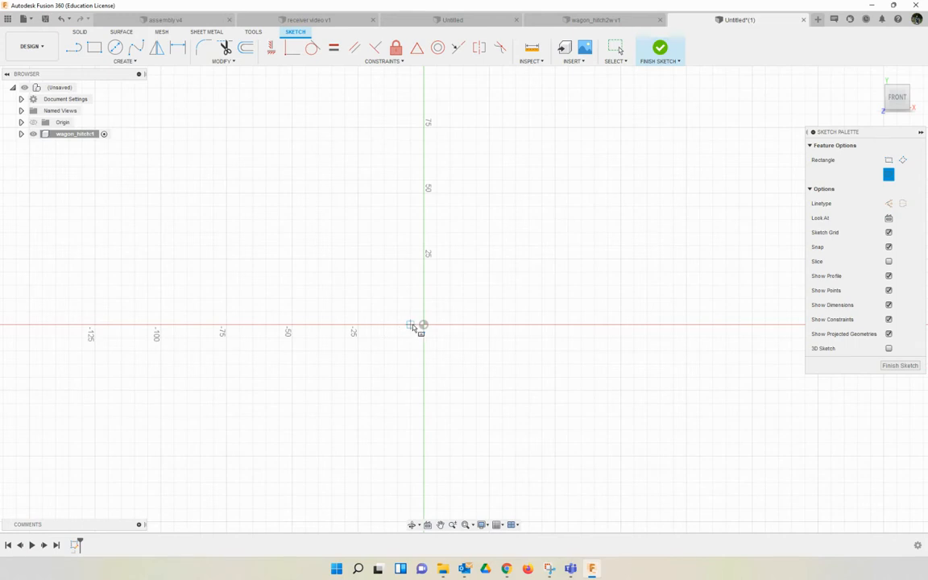
left_click(423, 325)
type("20")
key("Tab")
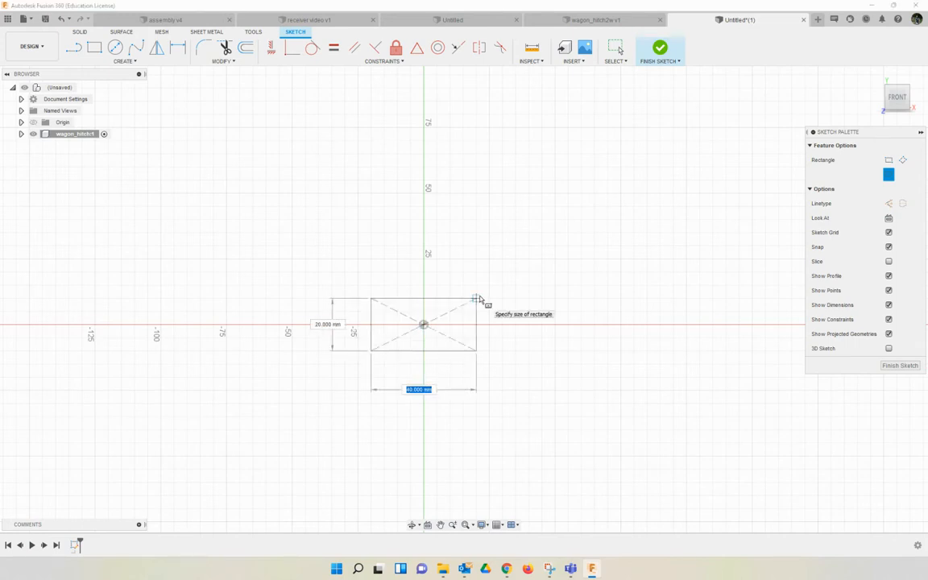
type("50")
key("Tab")
type("50")
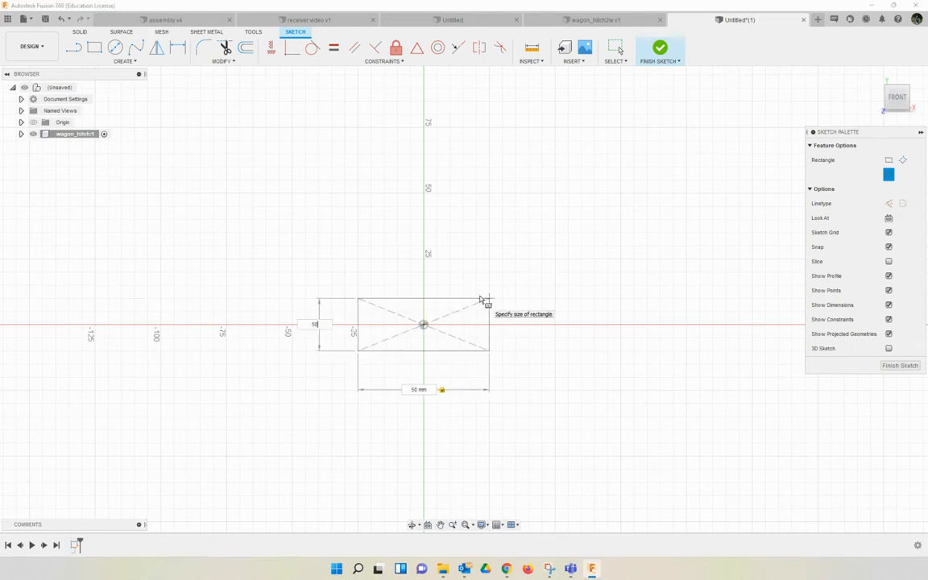
key("Return")
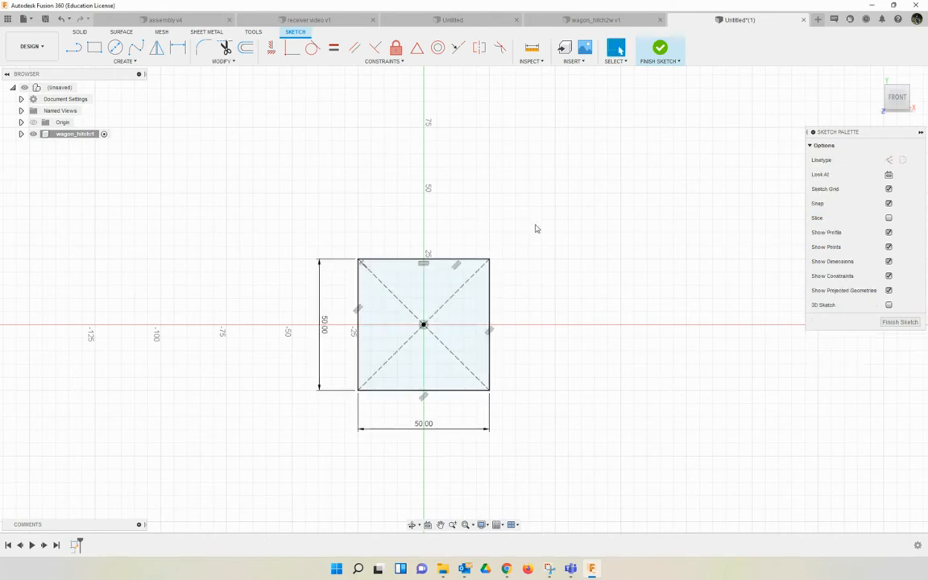
Extrude the square profile -150 mm as a new body.
key("e")
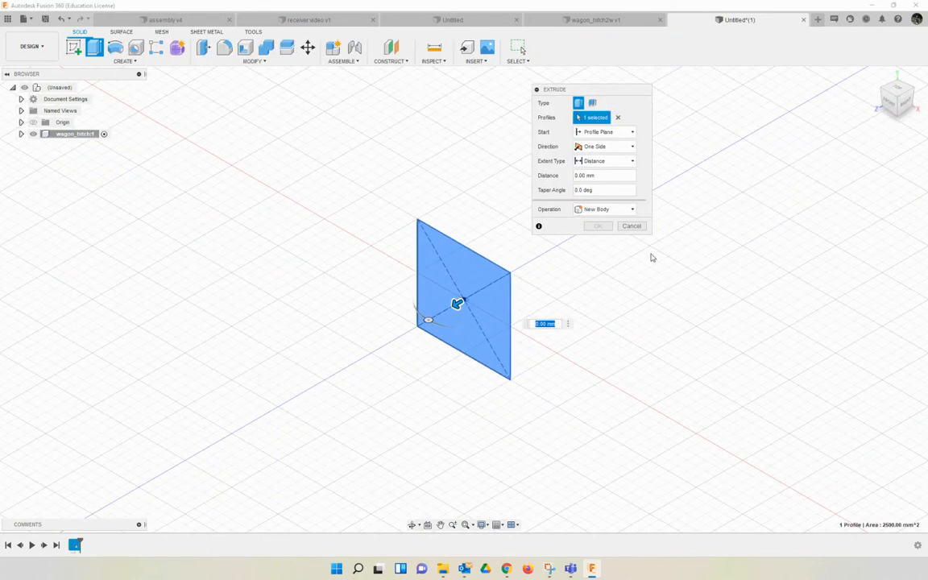
type("-150")
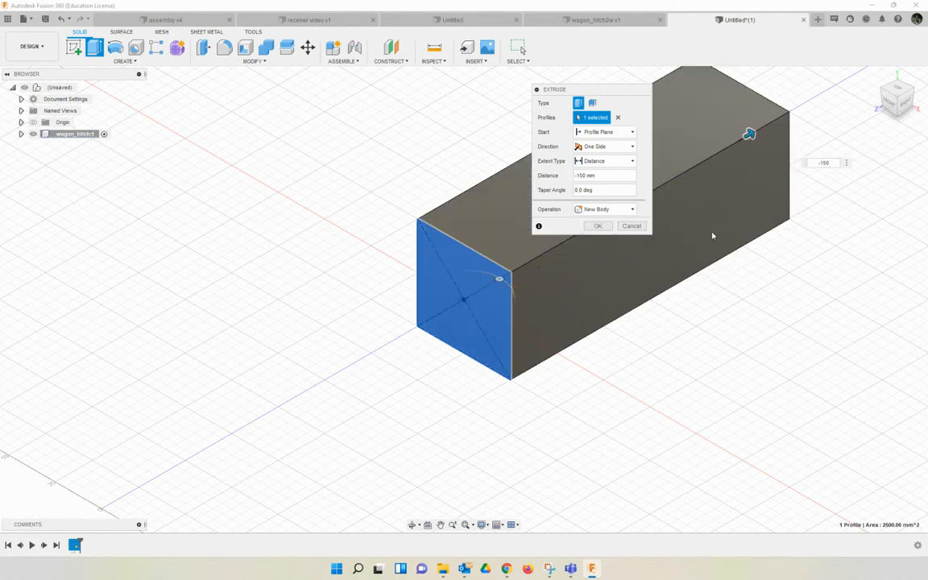
left_click(607, 227)
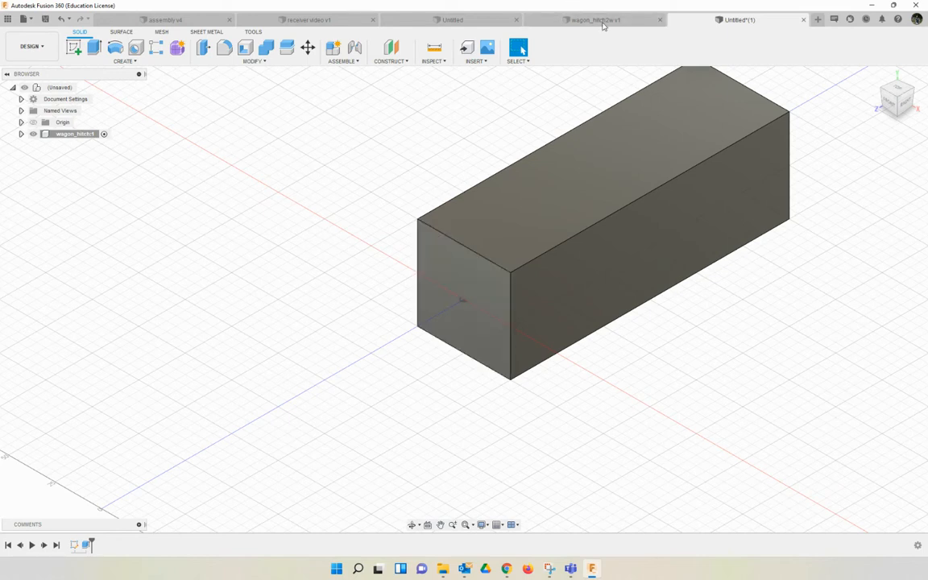
Examine the finished wagon_hitch2w reference model, including its stepped fork end, and return to the new unsaved design.
left_click(544, 21)
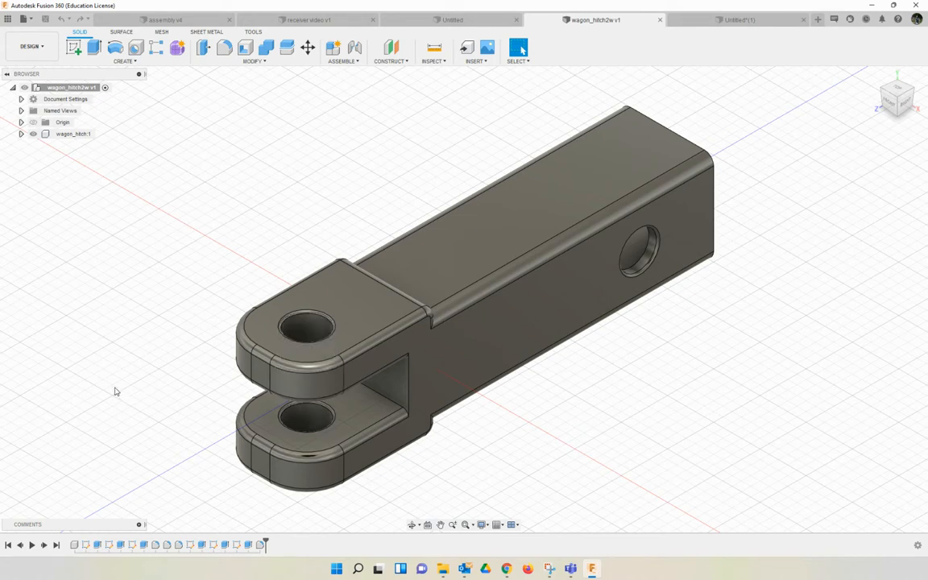
scroll(171, 331, "down", 2)
scroll(171, 331, "up", 2)
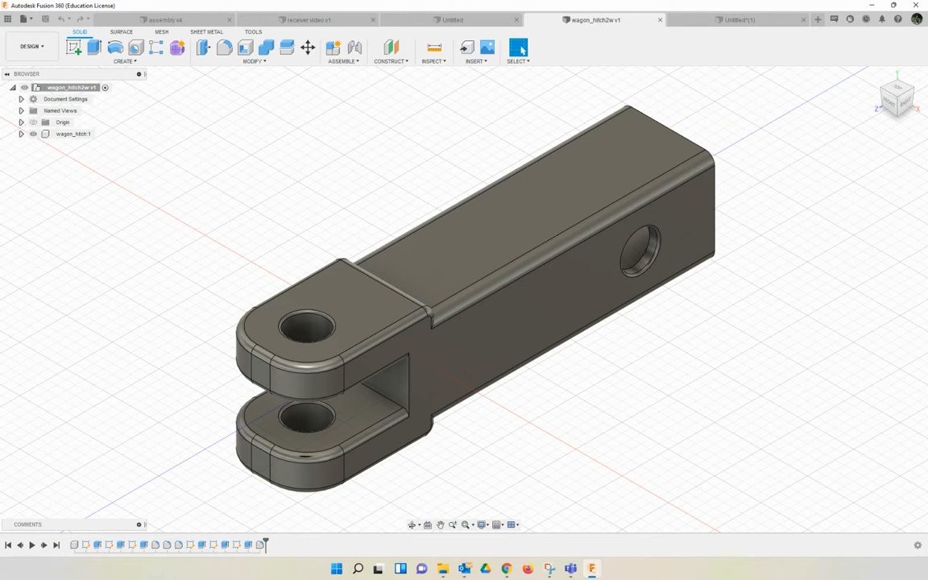
left_click(690, 23)
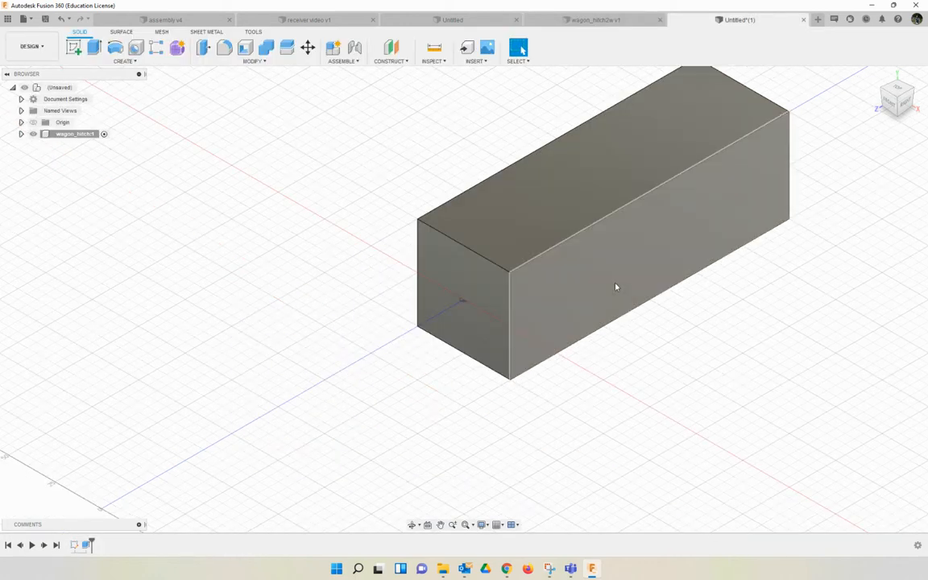
On the block's front face, sketch a center rectangle 50 mm wide and 60 mm high, centered on the origin.
left_click(73, 47)
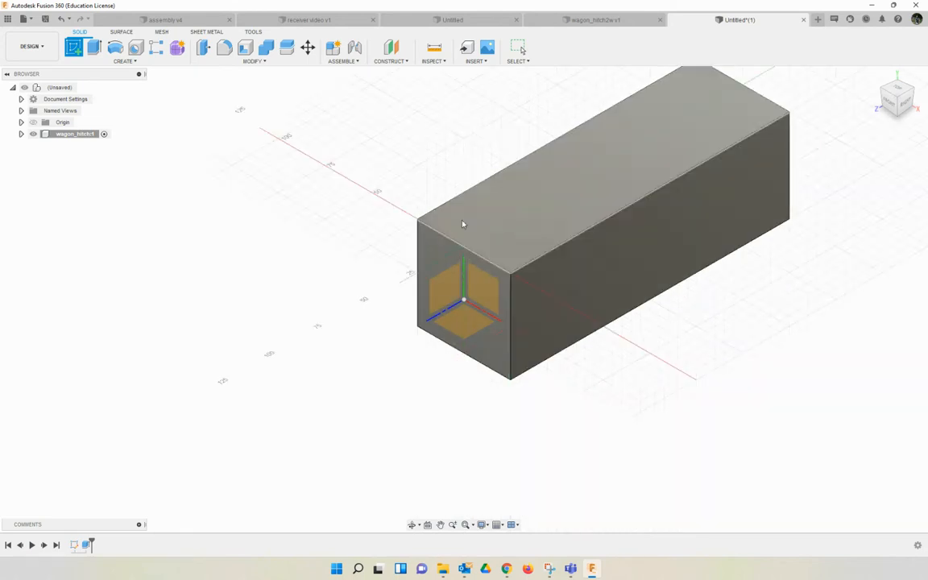
left_click(429, 247)
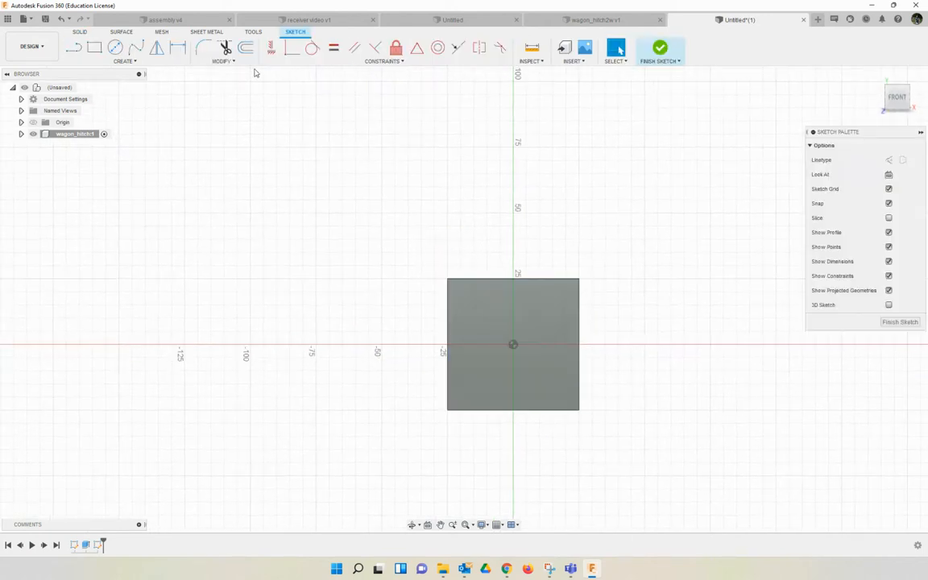
left_click(125, 62)
mouse_move(129, 83)
left_click(165, 103)
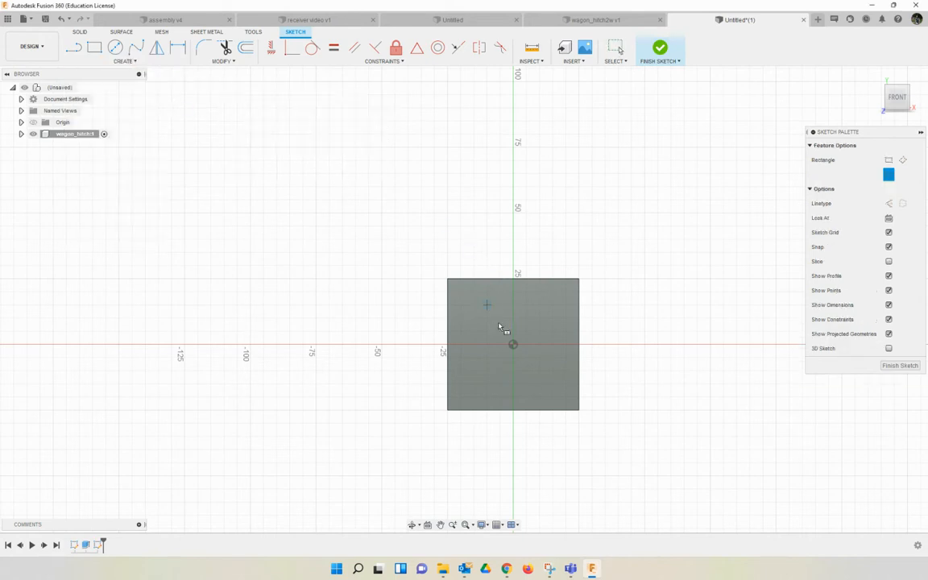
left_click(513, 344)
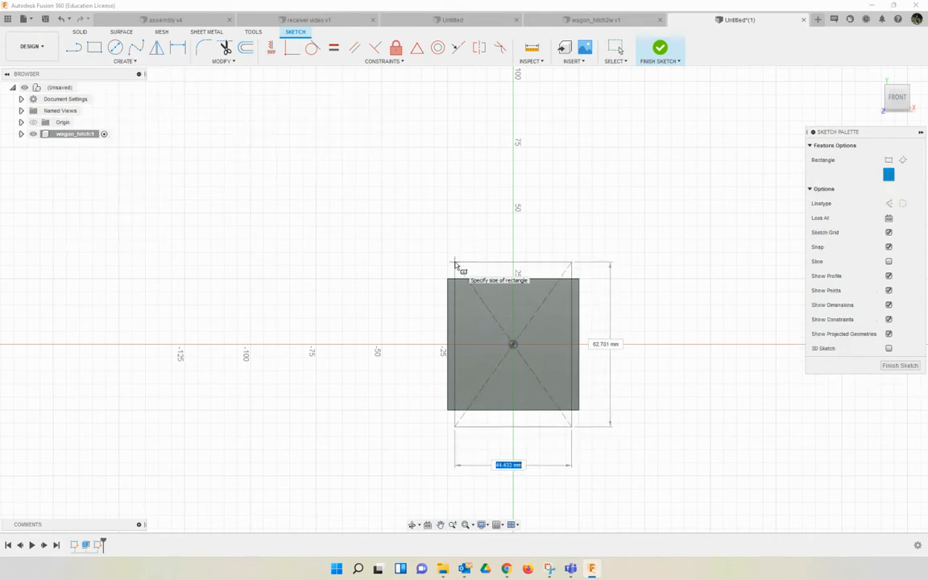
type("50")
key("Tab")
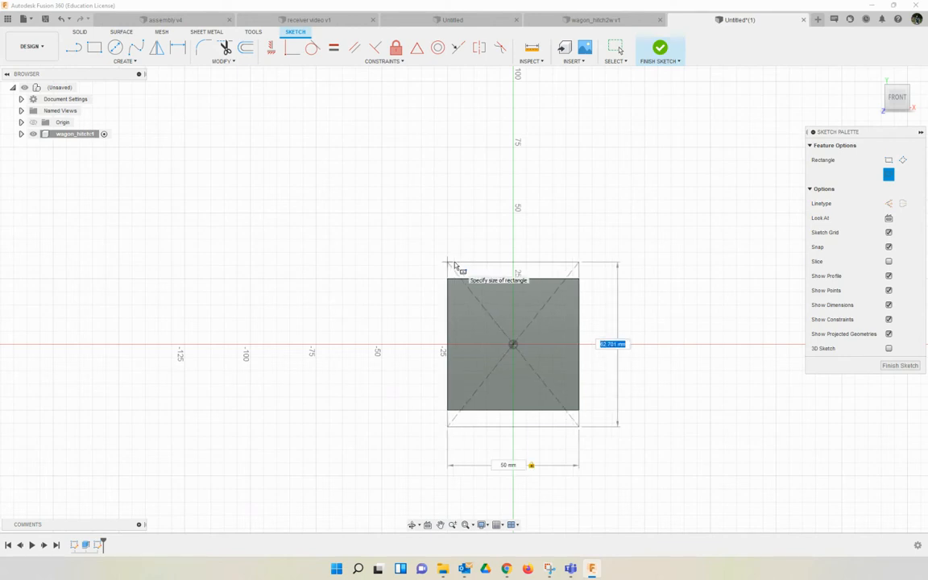
type("60")
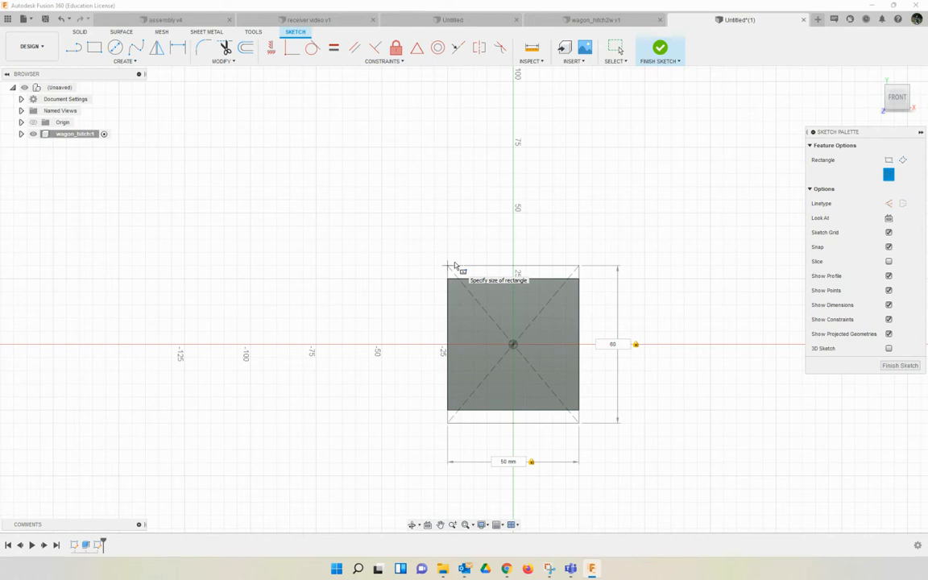
key("Return")
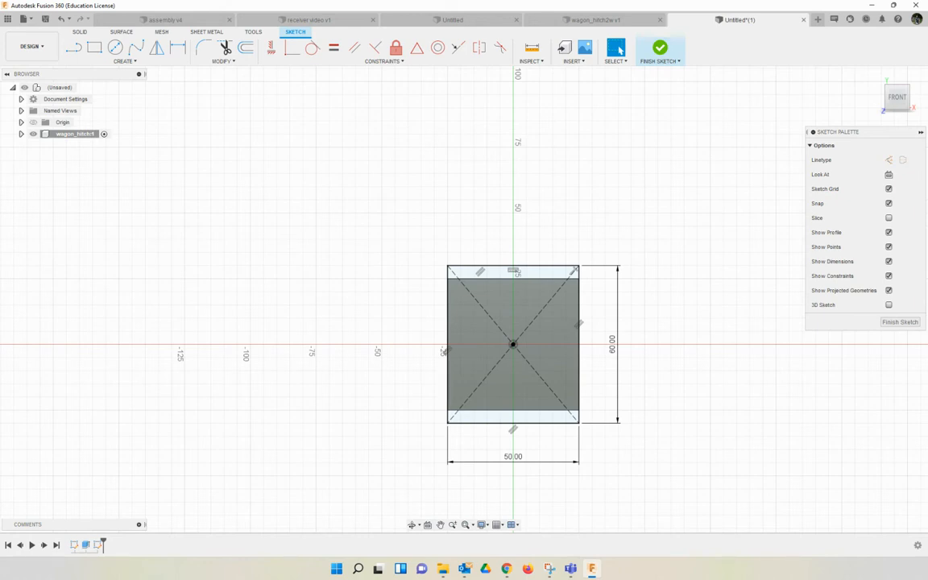
Extrude all three regions of the 50 by 60 mm rectangle 15 mm outward, joined to the block.
key("e")
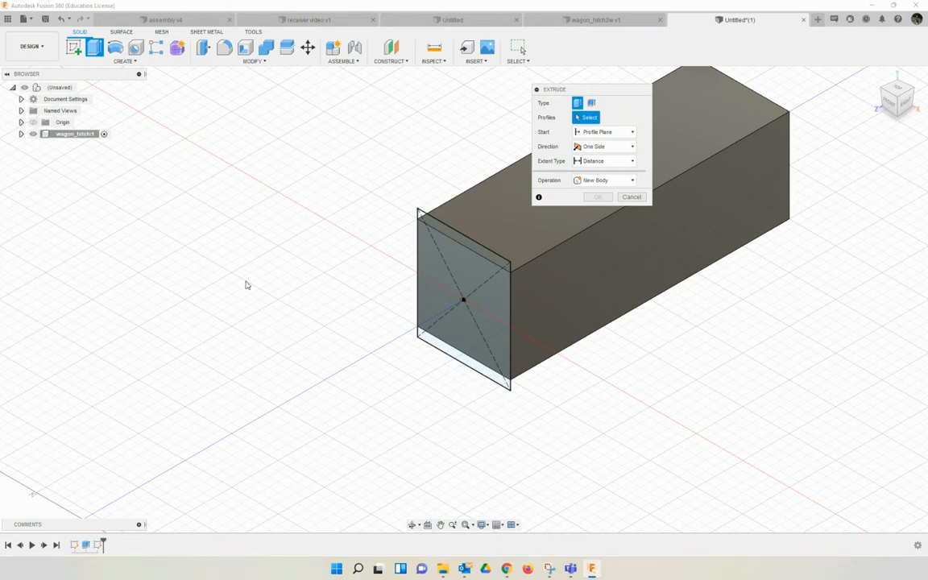
left_click(478, 254)
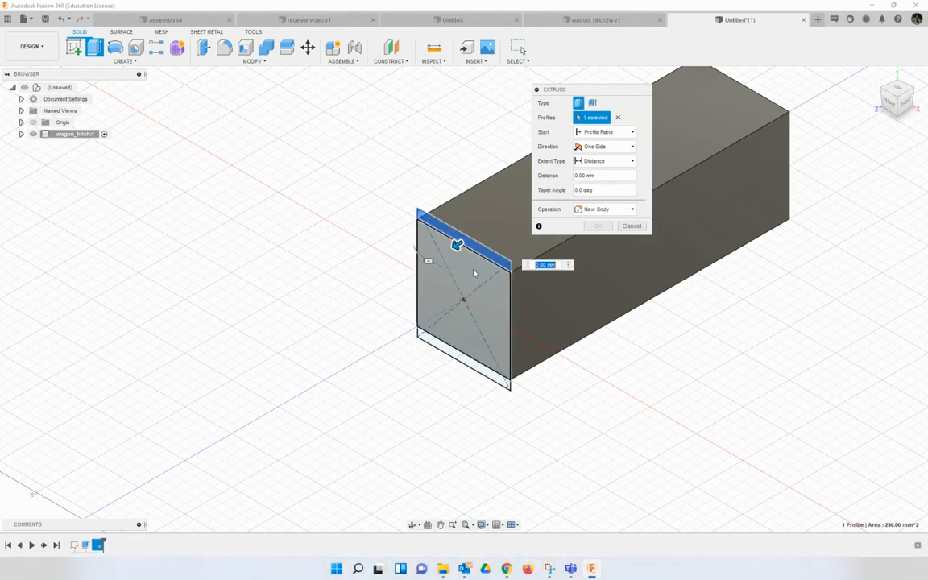
left_click(461, 310)
left_click(484, 372)
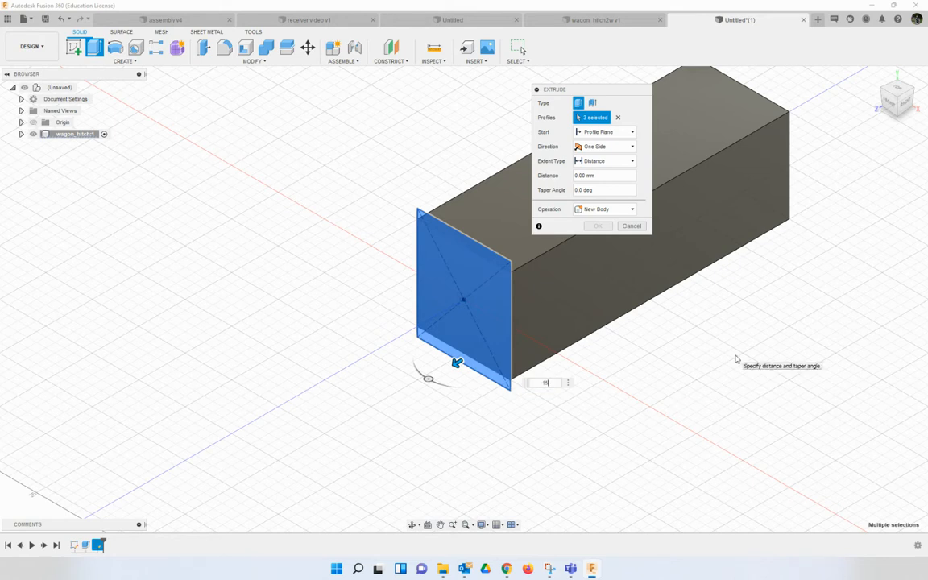
type("15")
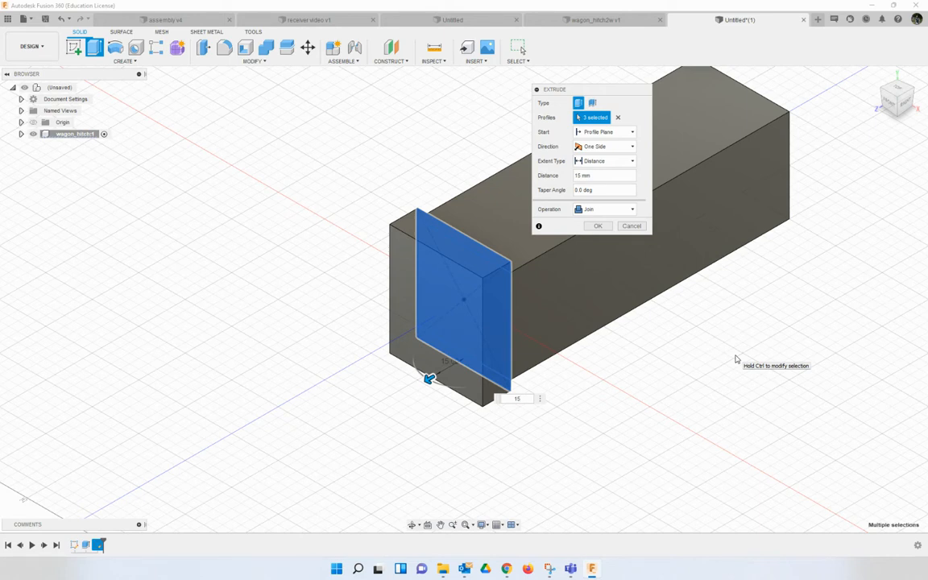
key("Return")
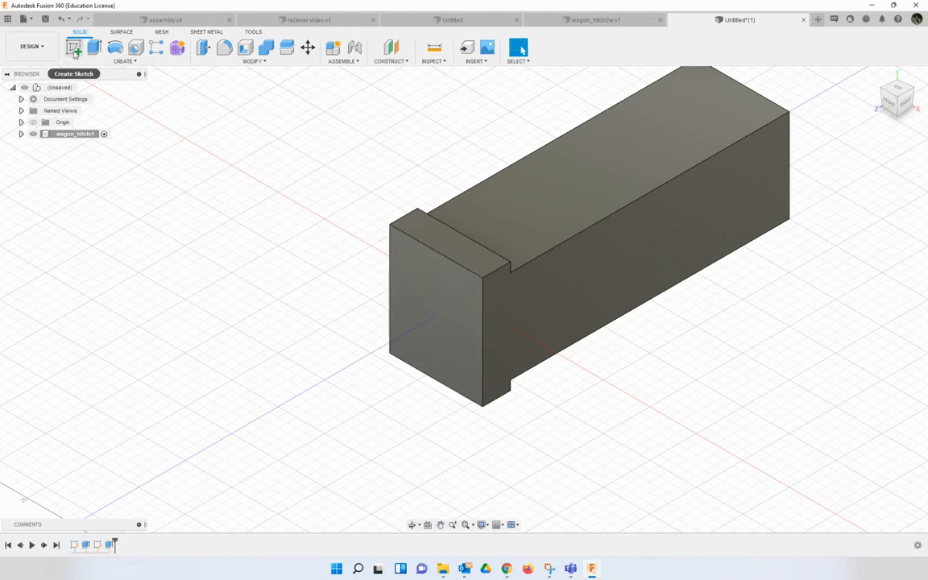
On the new front face, sketch a two-point rectangle 50 mm wide and 18 mm high from the upper-left corner.
left_click(74, 50)
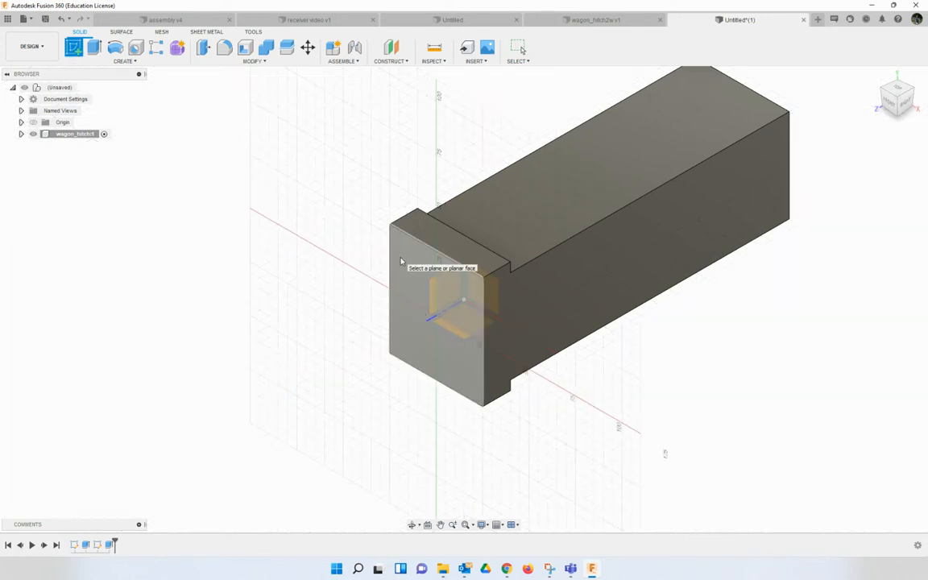
left_click(403, 263)
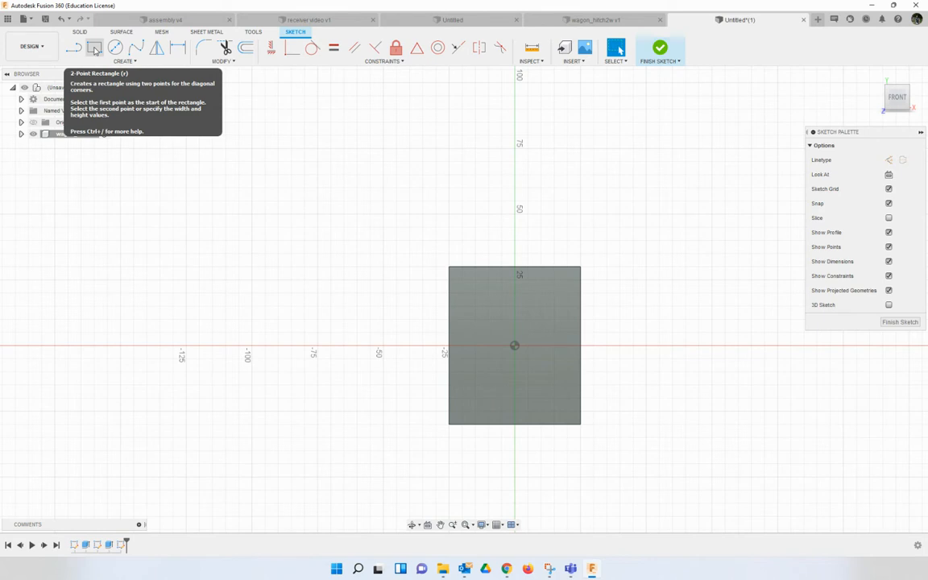
left_click(95, 49)
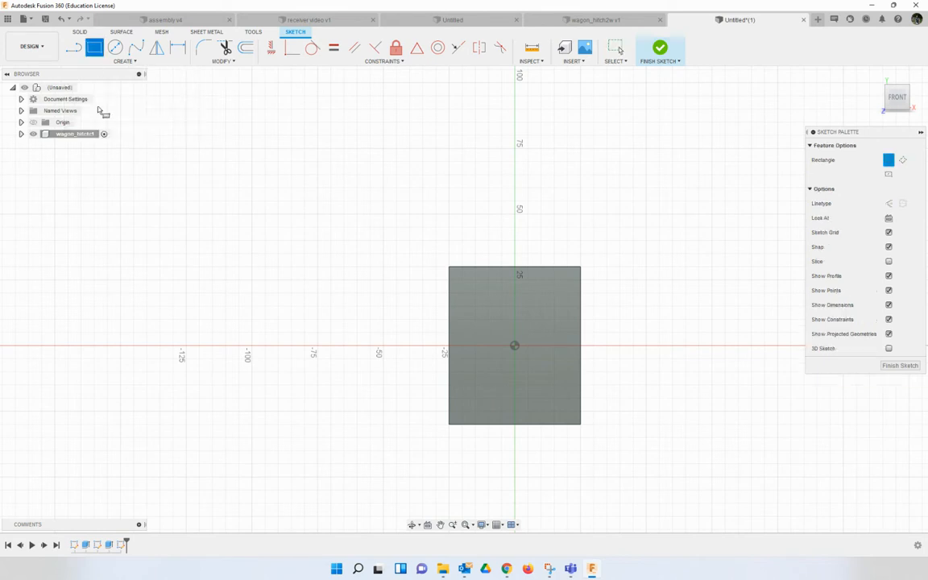
left_click(449, 267)
type("50")
key("Tab")
type("18")
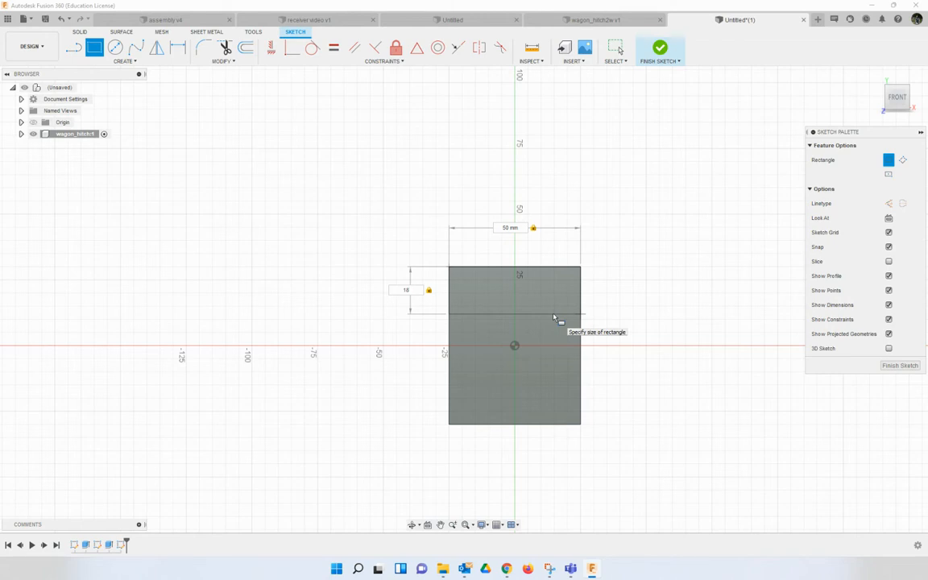
key("Return")
key("Escape")
Sketch a second two-point rectangle 50 mm wide and 18 mm high from the front face's lower-left corner, and finish the sketch.
left_click(94, 47)
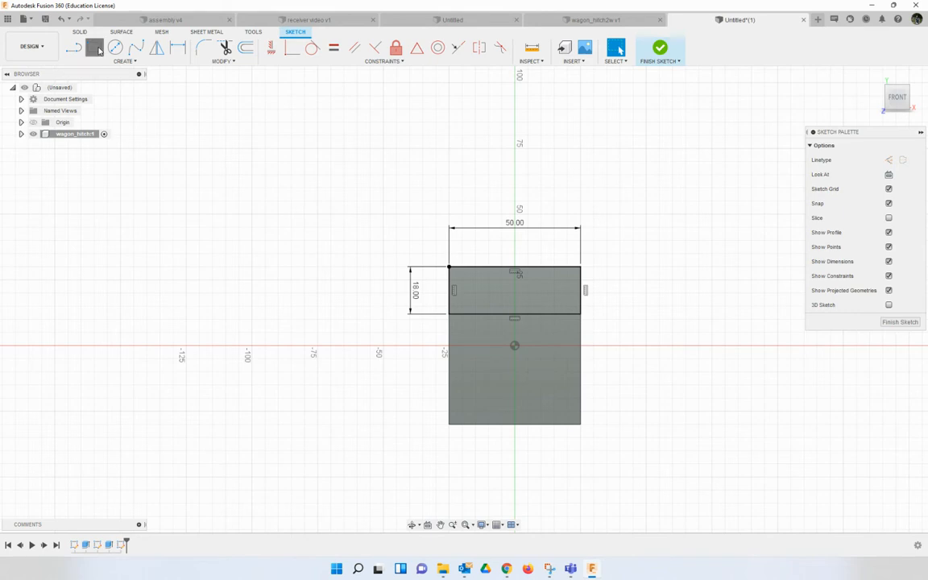
left_click(450, 424)
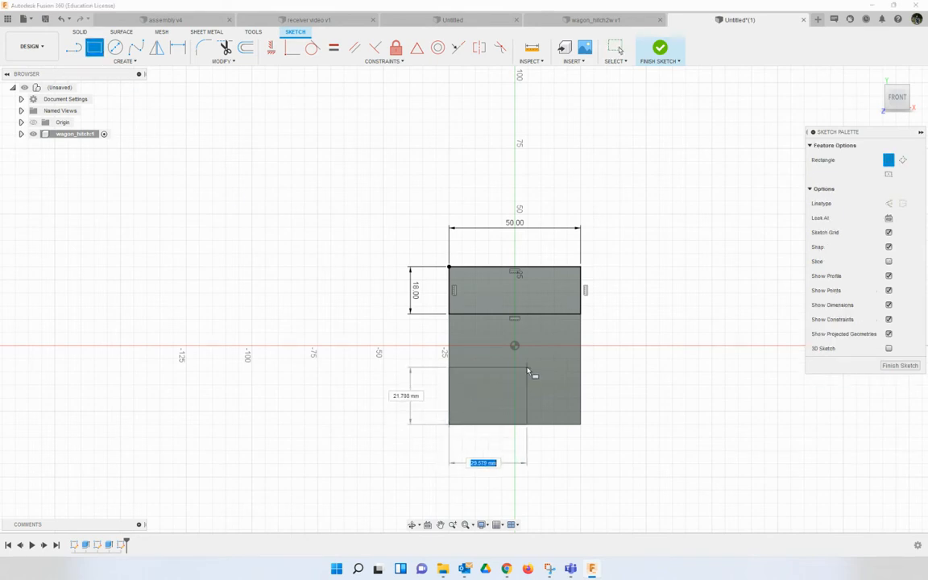
type("50")
key("Tab")
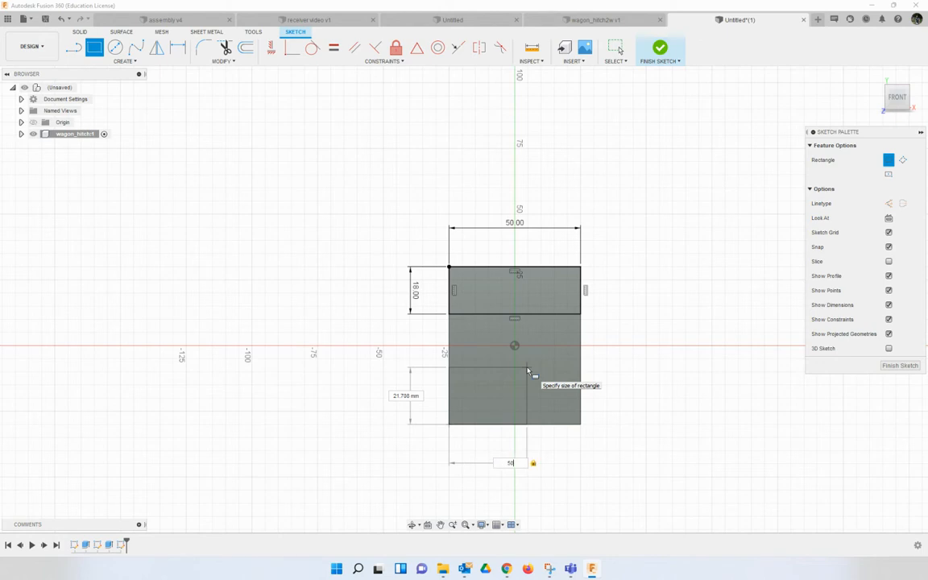
type("18")
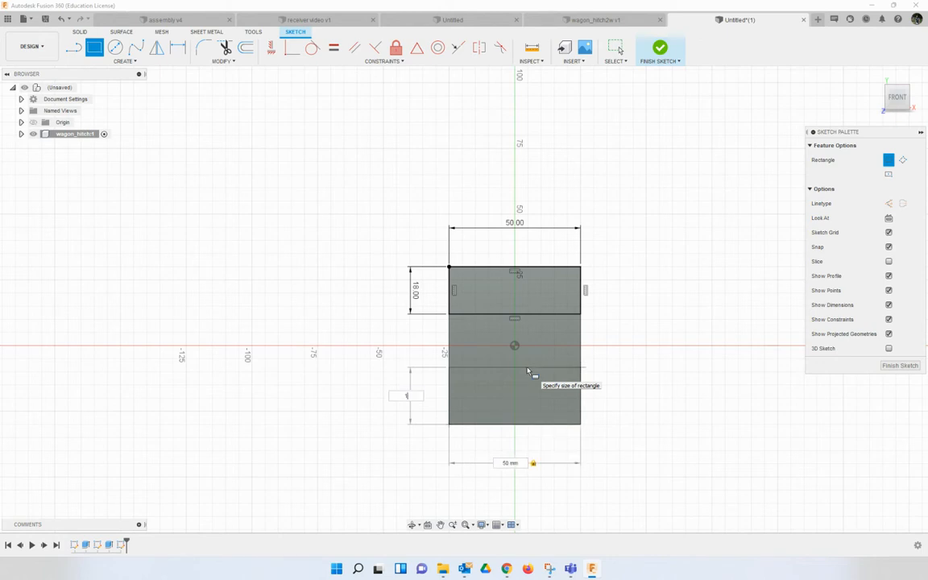
key("Tab")
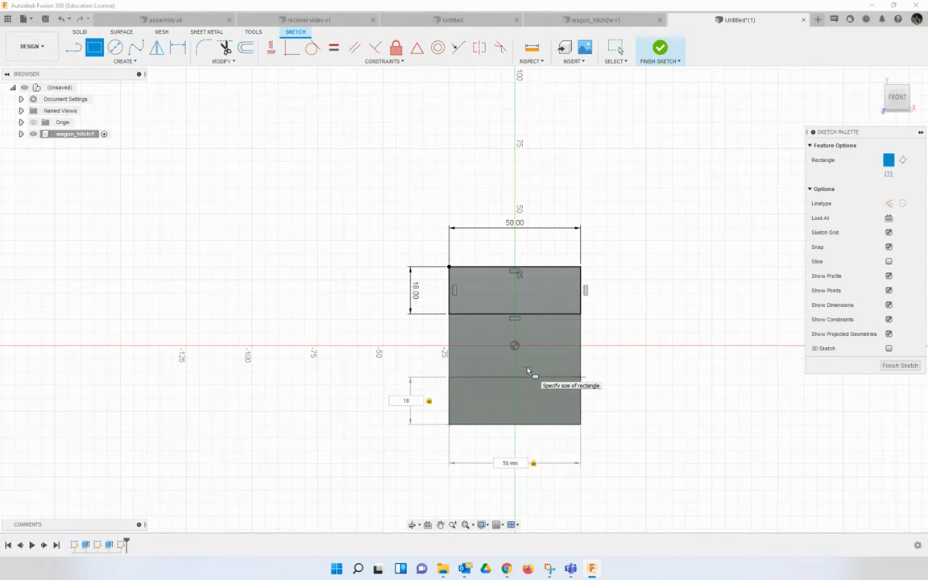
key("Return")
key("Escape")
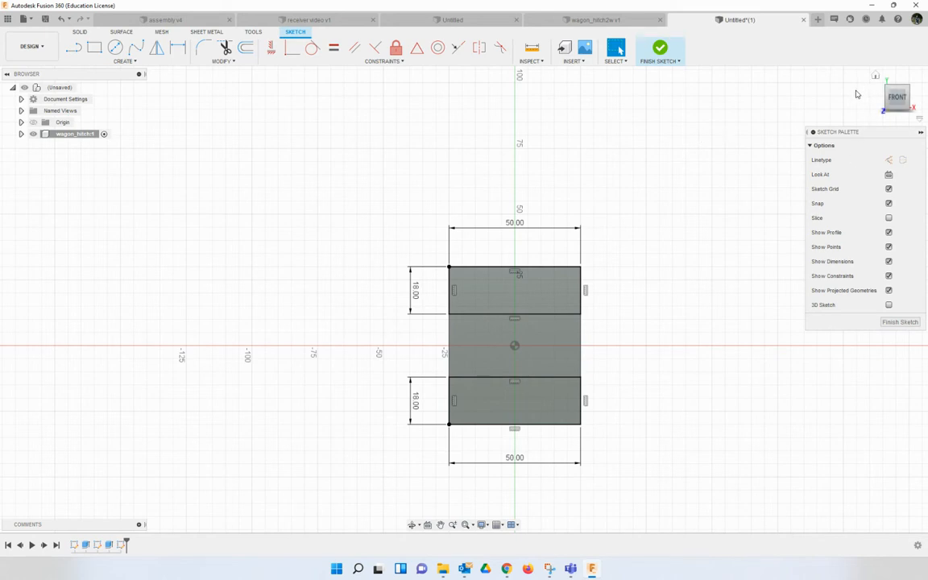
left_click(659, 49)
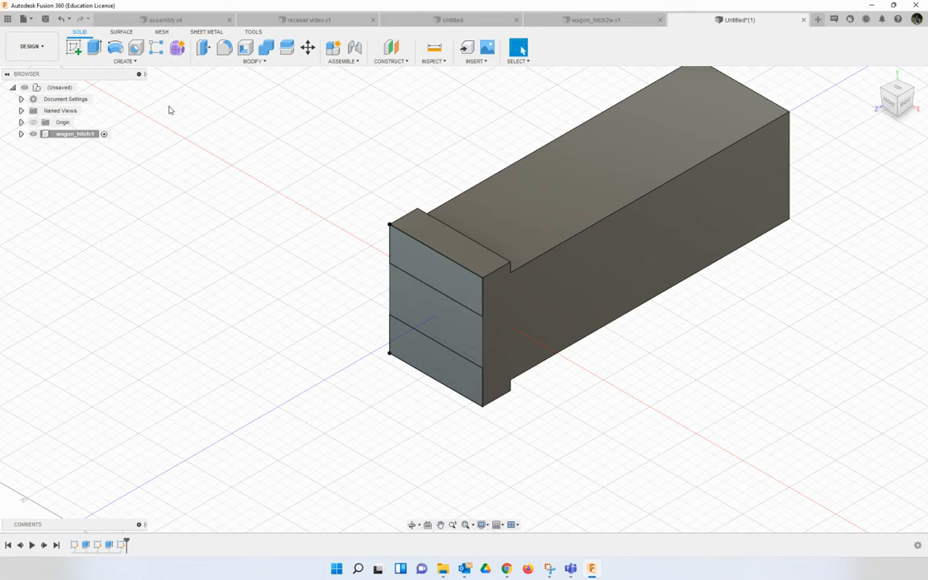
Extrude the upper and lower 50 by 18 mm rectangles 55 mm outward, joined to the body, to form the fork arms.
left_click(95, 48)
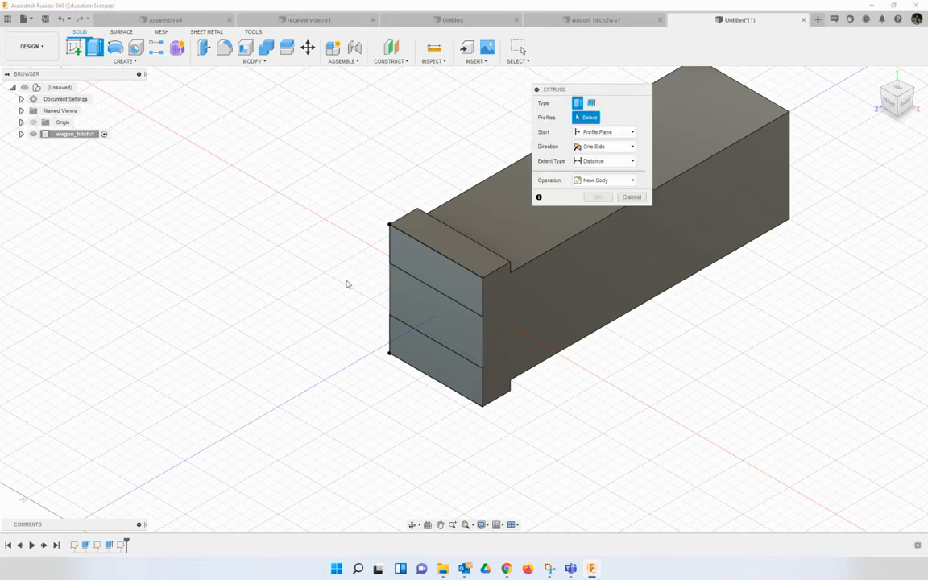
left_click(427, 269)
left_click(446, 374)
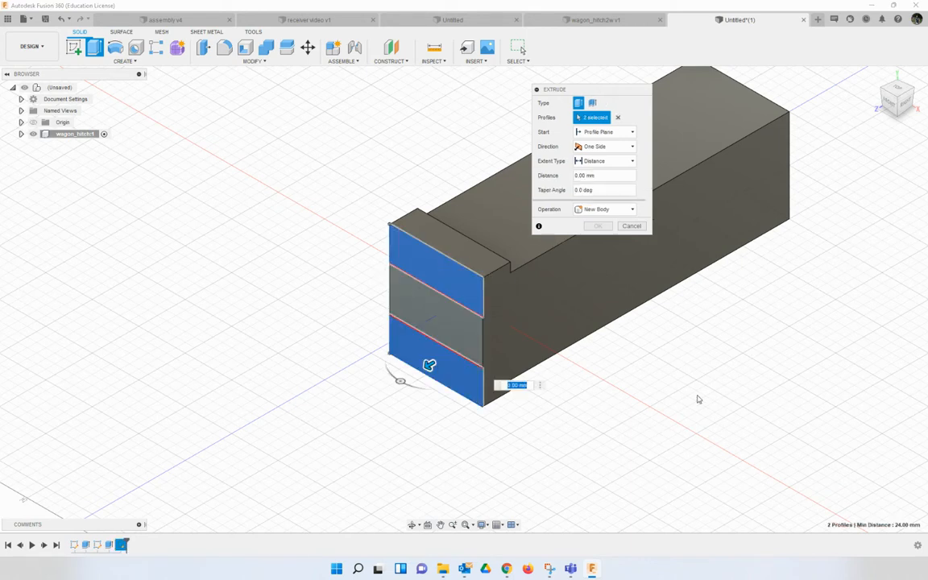
type("55")
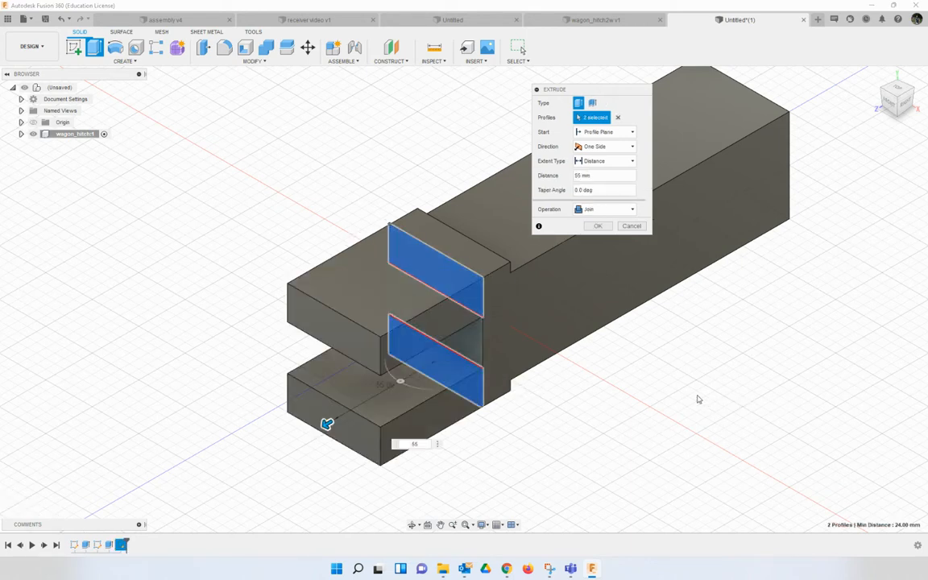
key("Return")
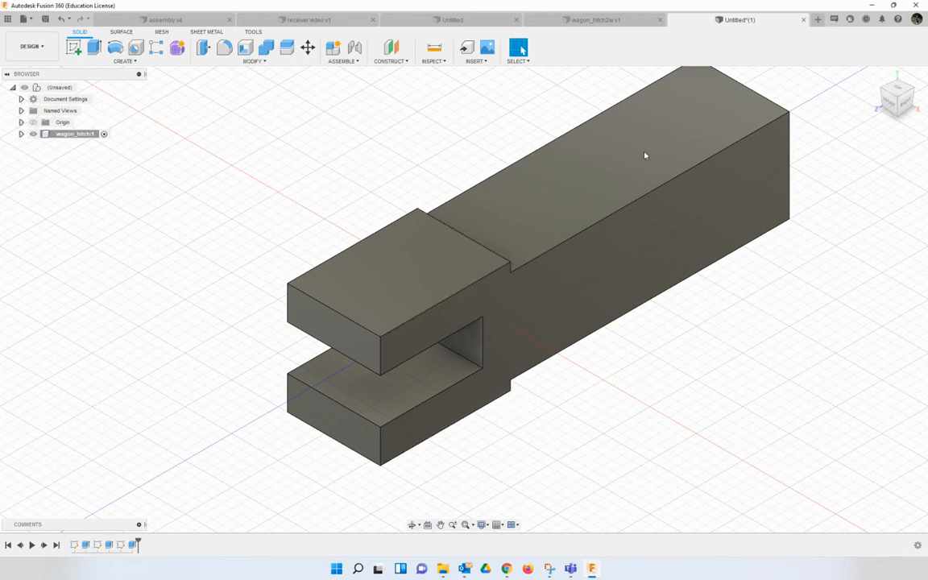
Fillet the four long shank edges and the upper and lower step edges behind the fork with a 5 mm radius.
left_click(224, 47)
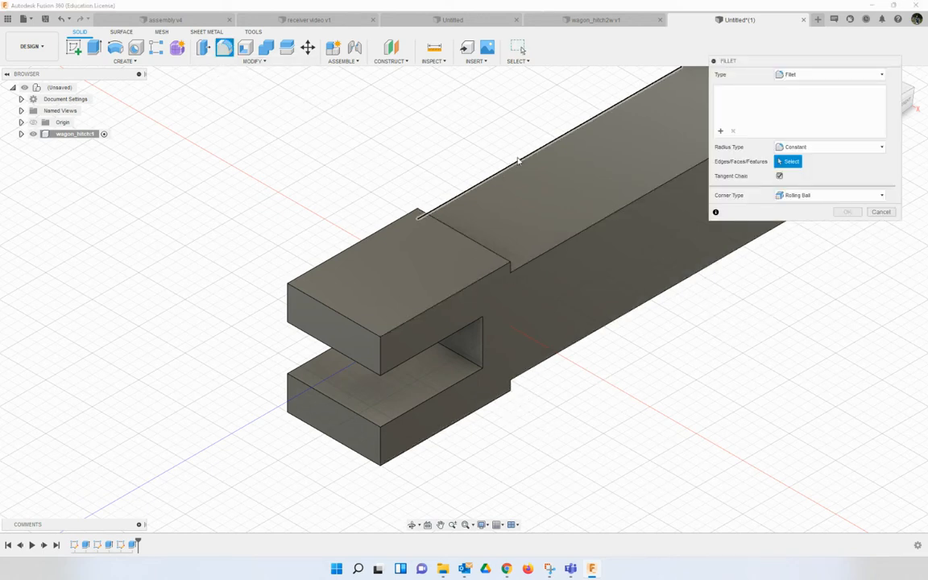
left_click_drag(861, 62, 831, 348)
left_click(666, 293)
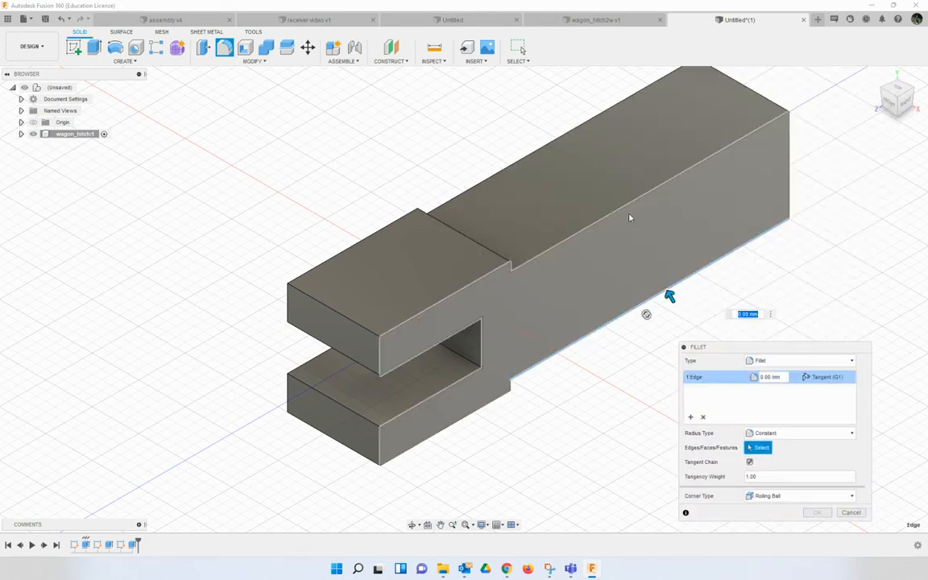
left_click(626, 207)
left_click(539, 149)
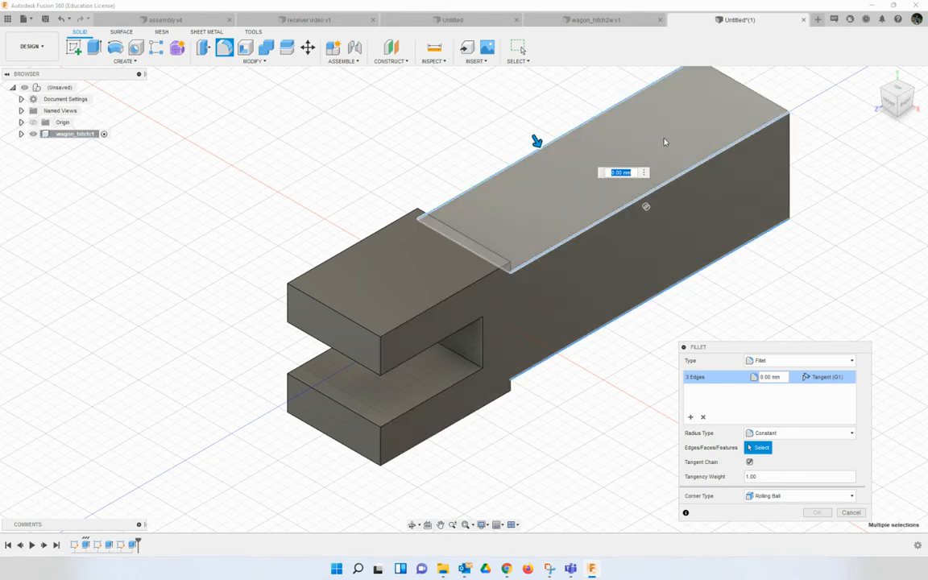
left_click_drag(901, 109, 887, 108)
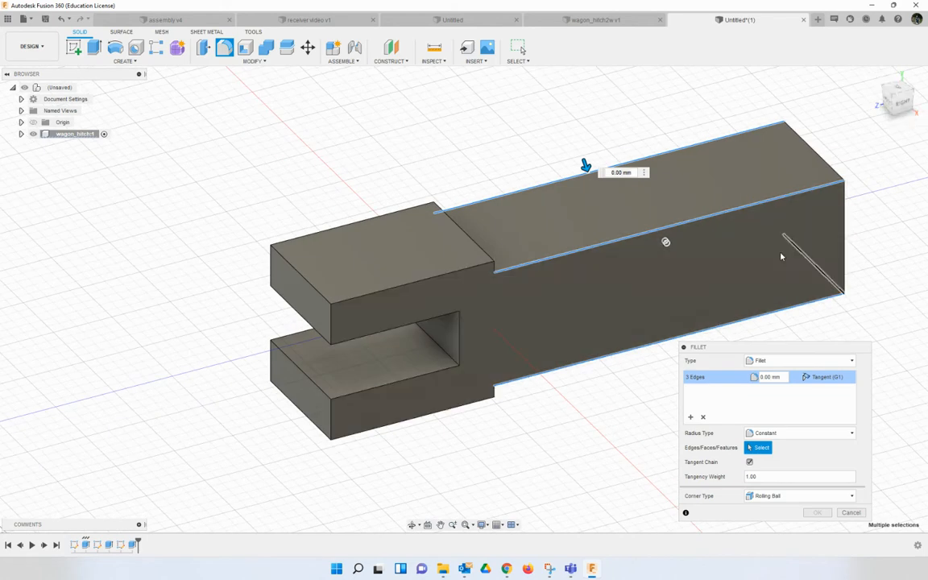
left_click(628, 275)
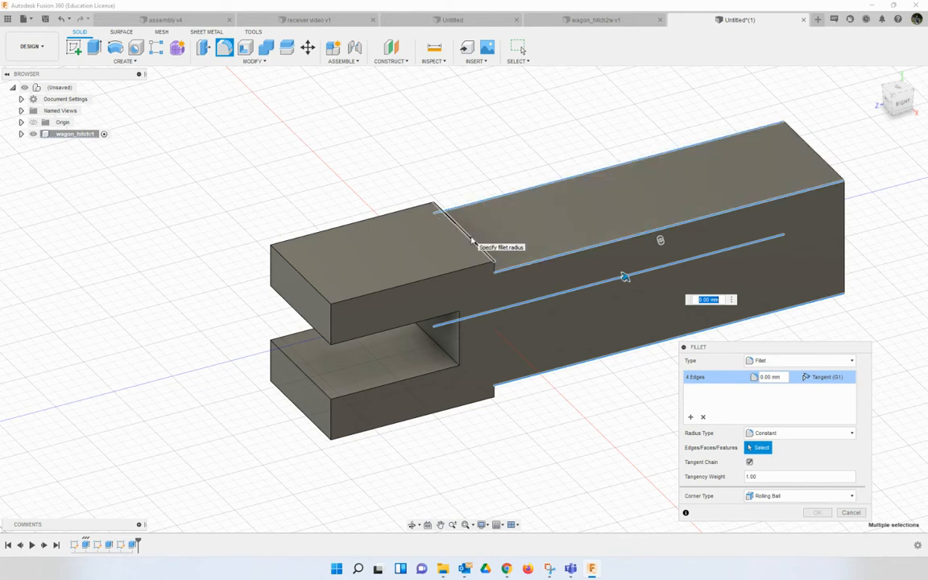
left_click(442, 208)
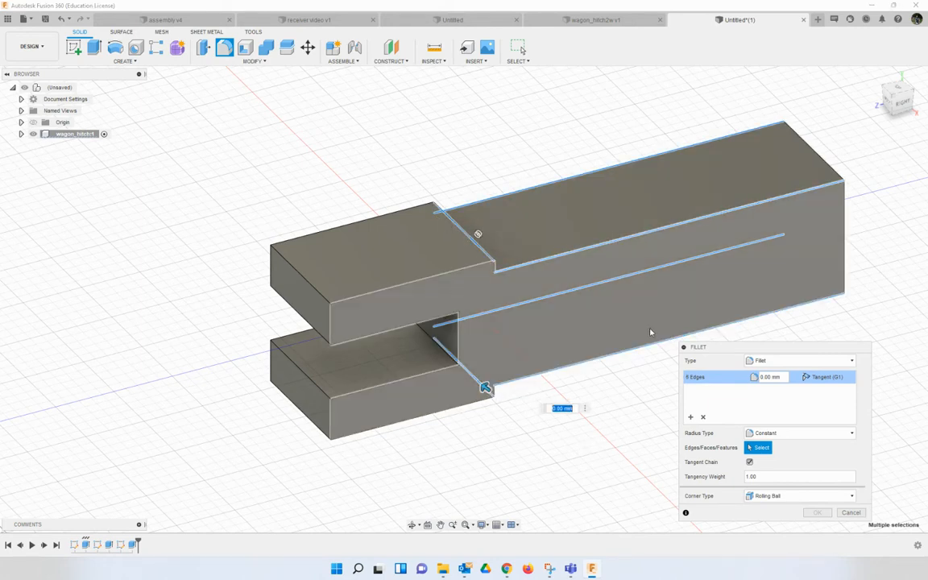
type("5")
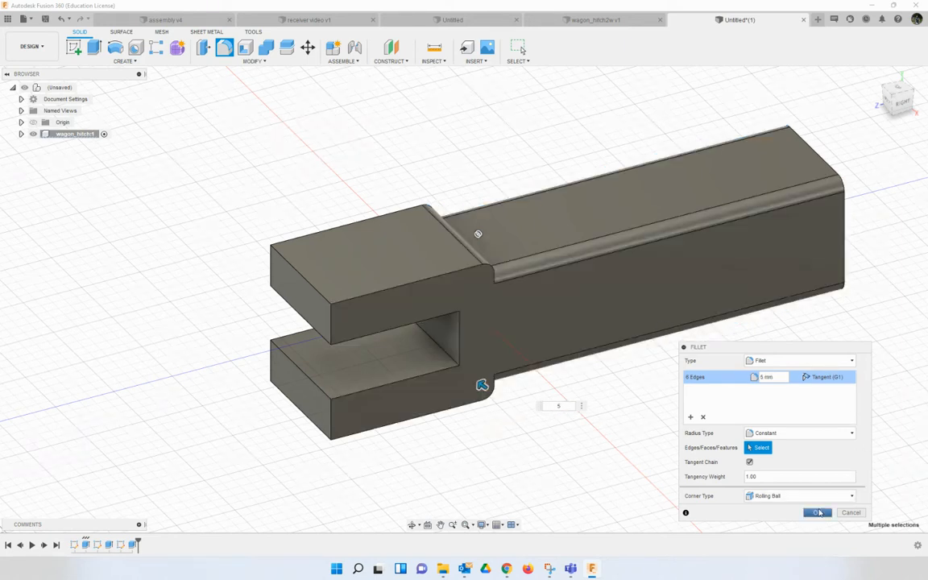
left_click(816, 513)
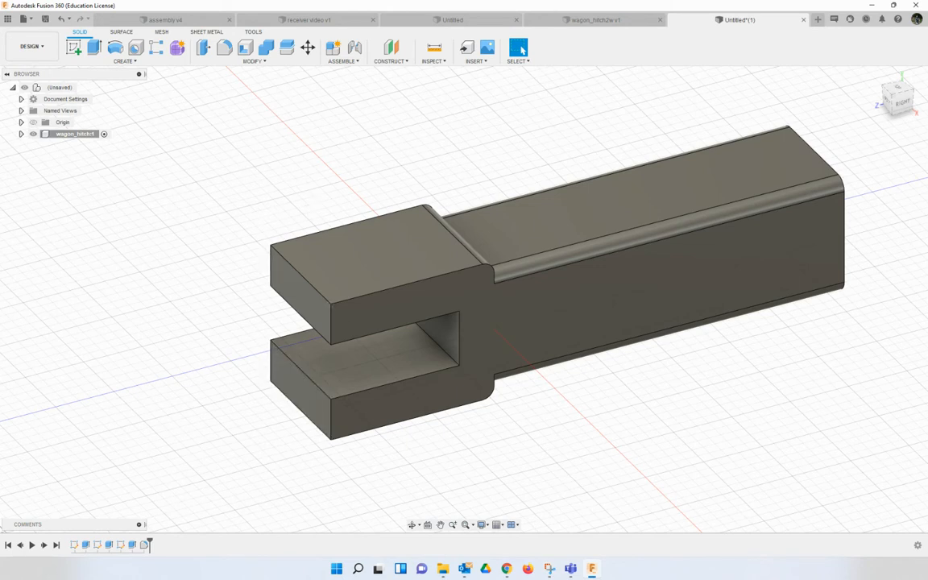
Fillet the four vertical corner edges at the tips of both fork arms with a 20 mm radius.
left_click(224, 47)
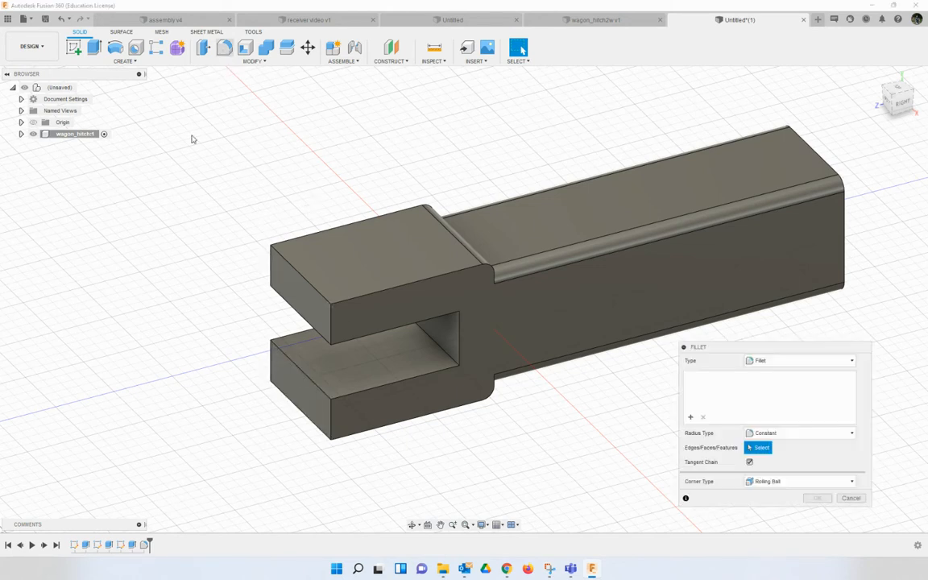
left_click(331, 321)
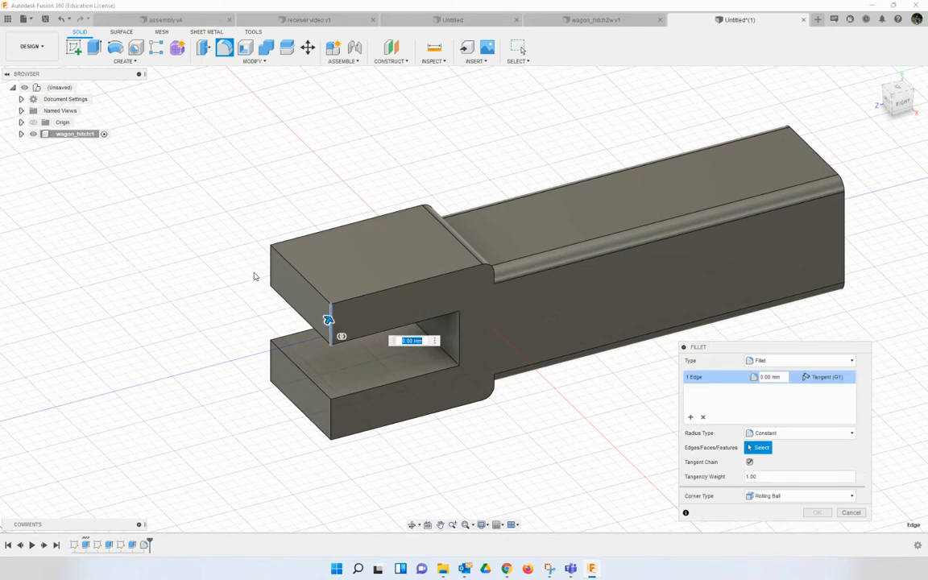
left_click(271, 271)
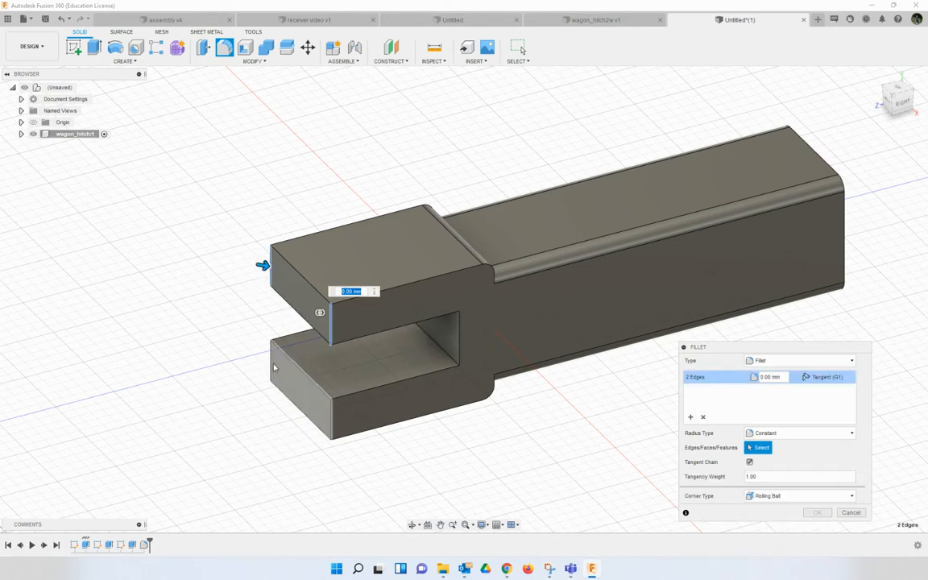
left_click(271, 367)
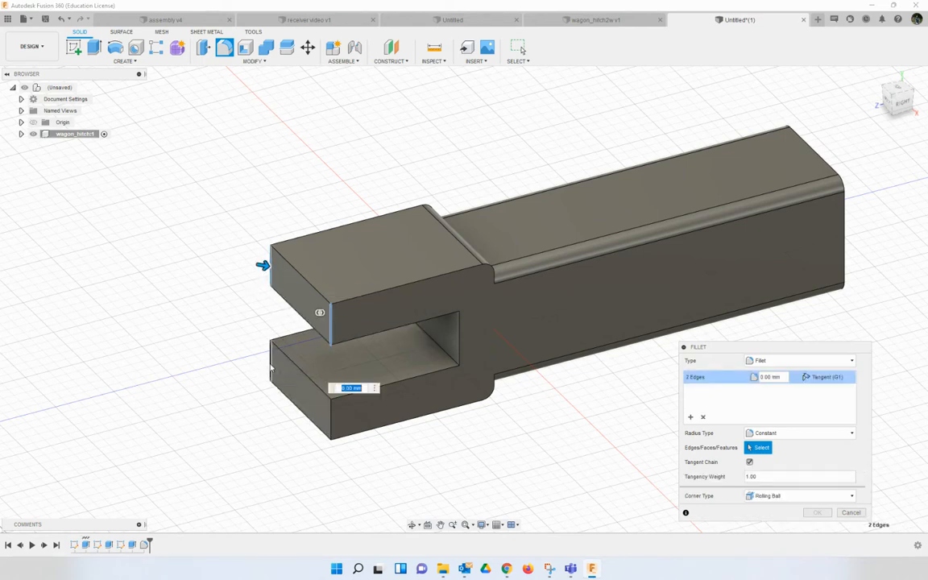
left_click(330, 428)
type("20")
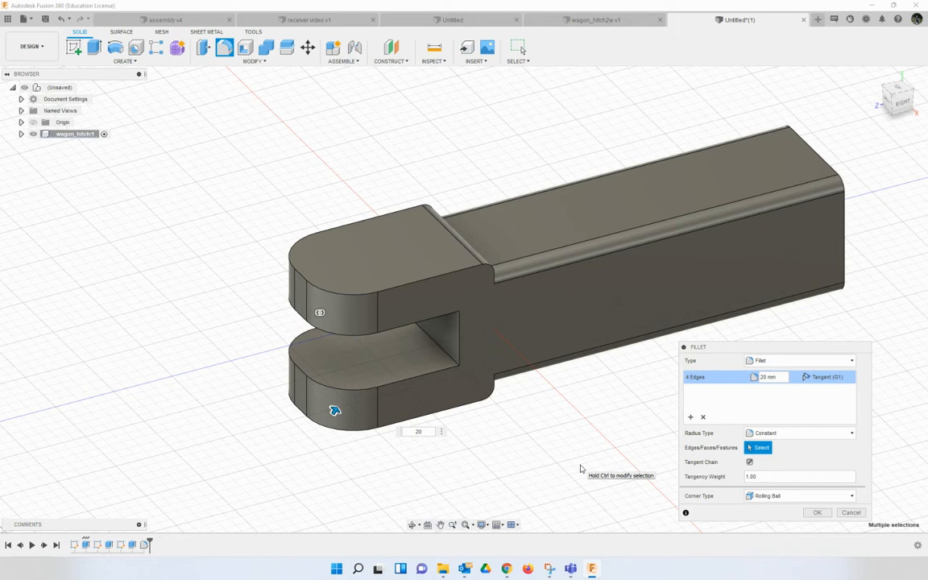
left_click(816, 512)
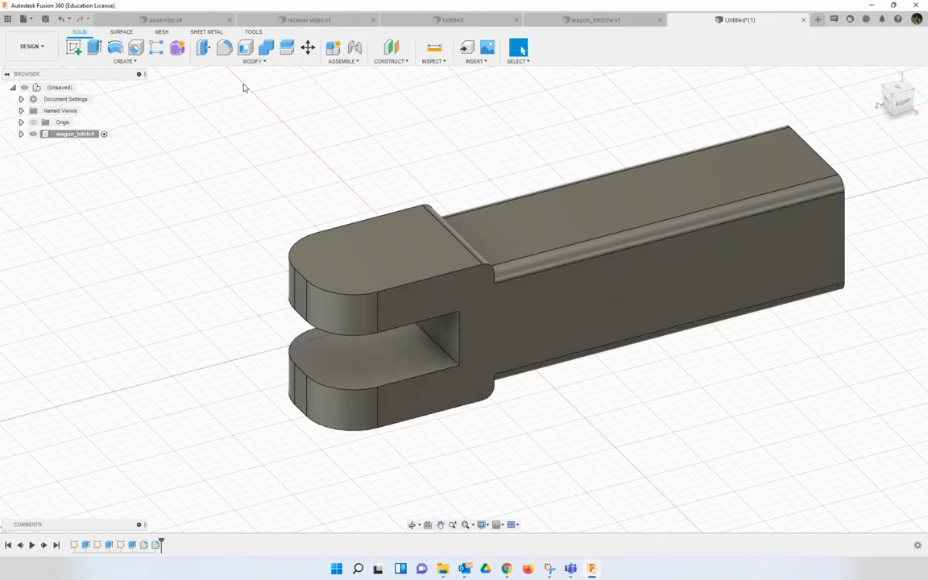
Fillet the upper and lower outline edge chains of both fork arms with a 3 mm radius.
left_click(224, 49)
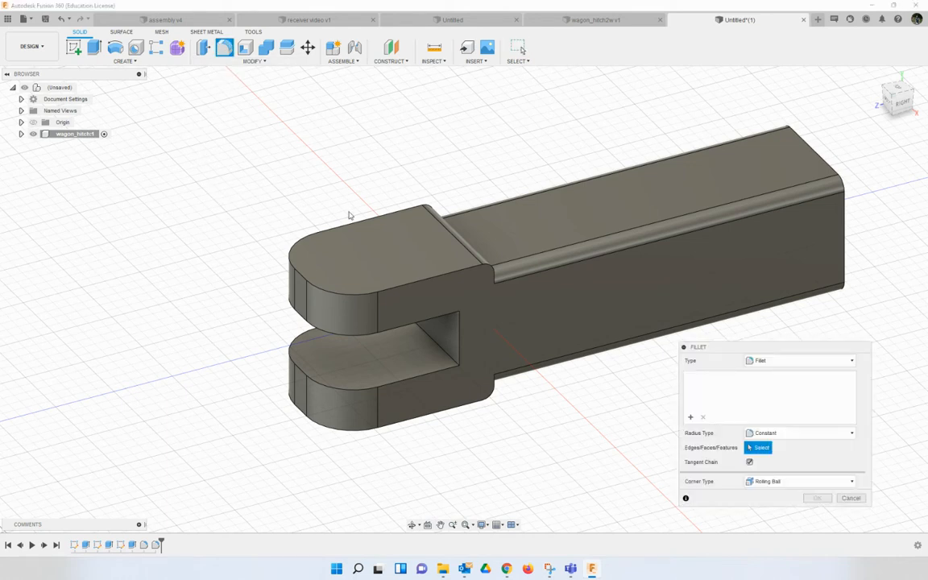
left_click(449, 272)
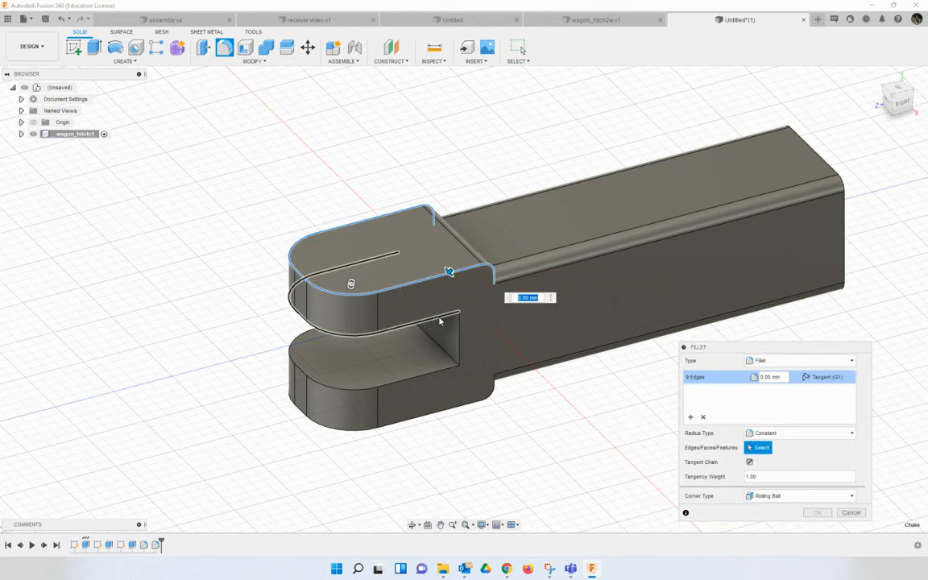
left_click(421, 337)
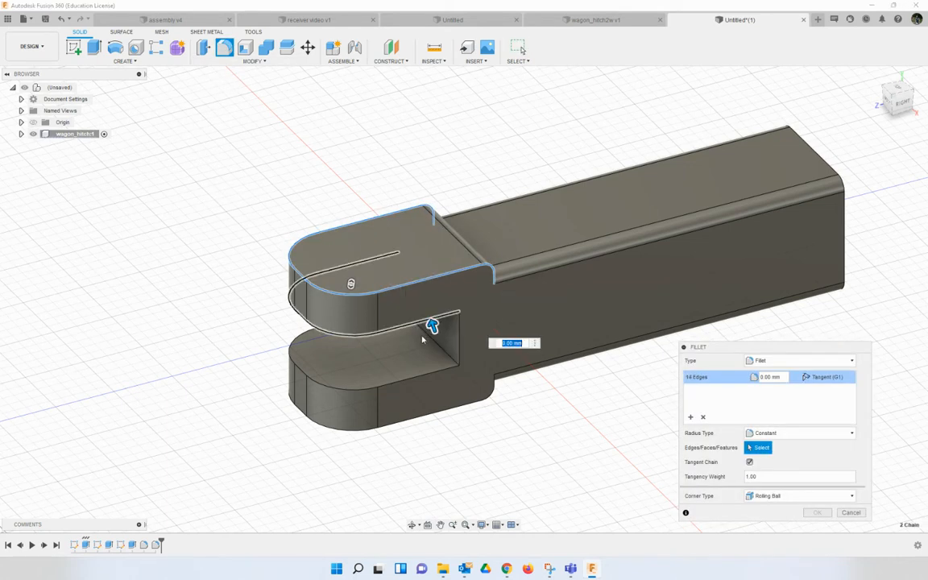
left_click(371, 389)
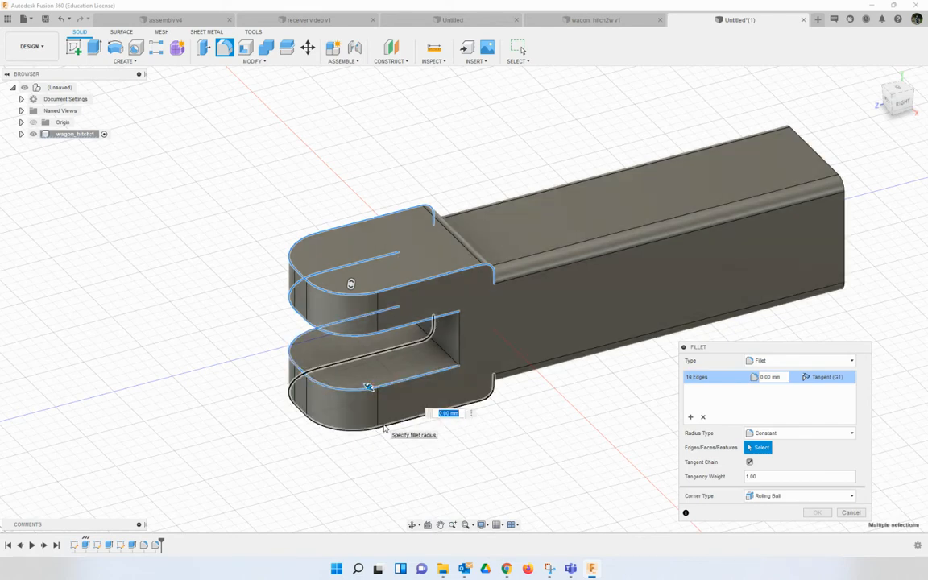
left_click(384, 429)
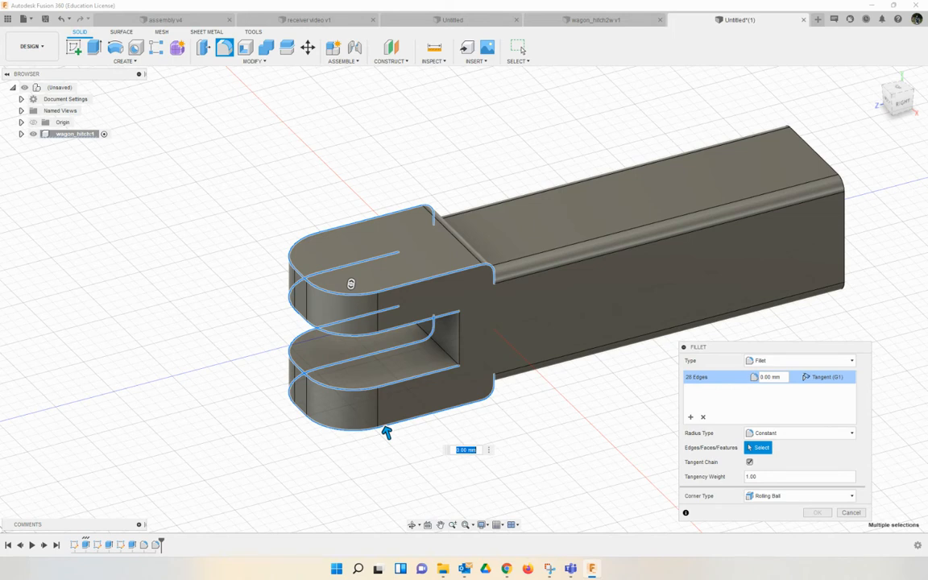
type("3")
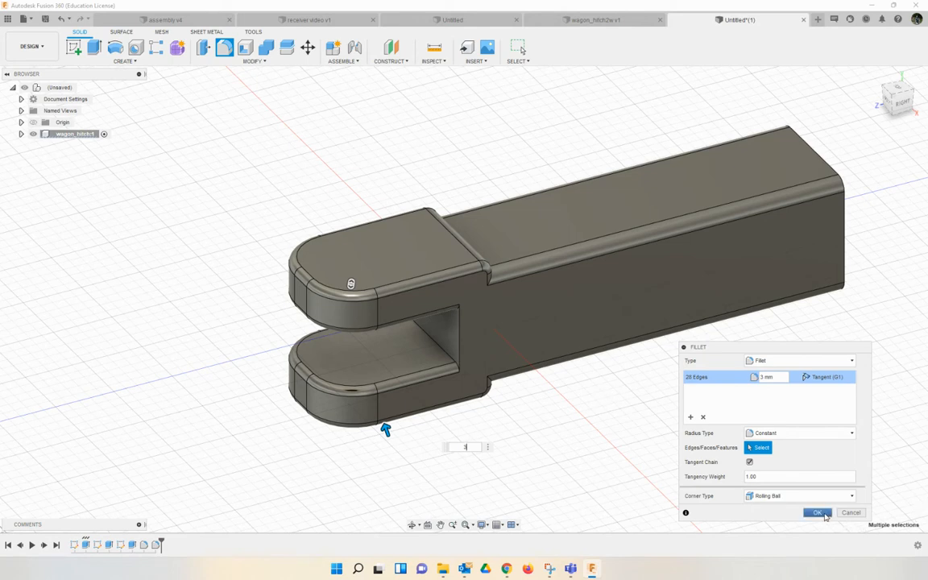
left_click(823, 513)
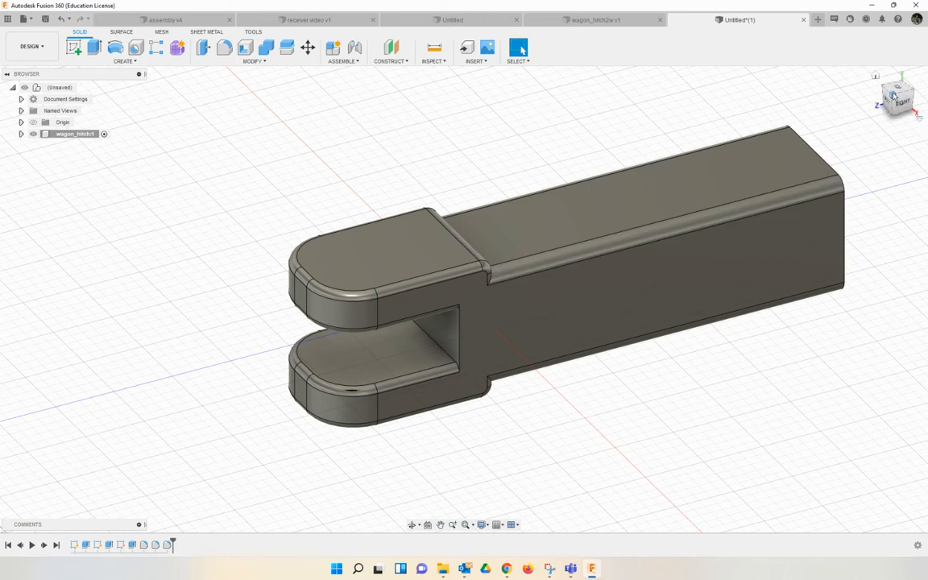
Sketch on the shank's open end face and offset its outline 5 mm inward.
left_click_drag(901, 101, 834, 148)
left_click(74, 48)
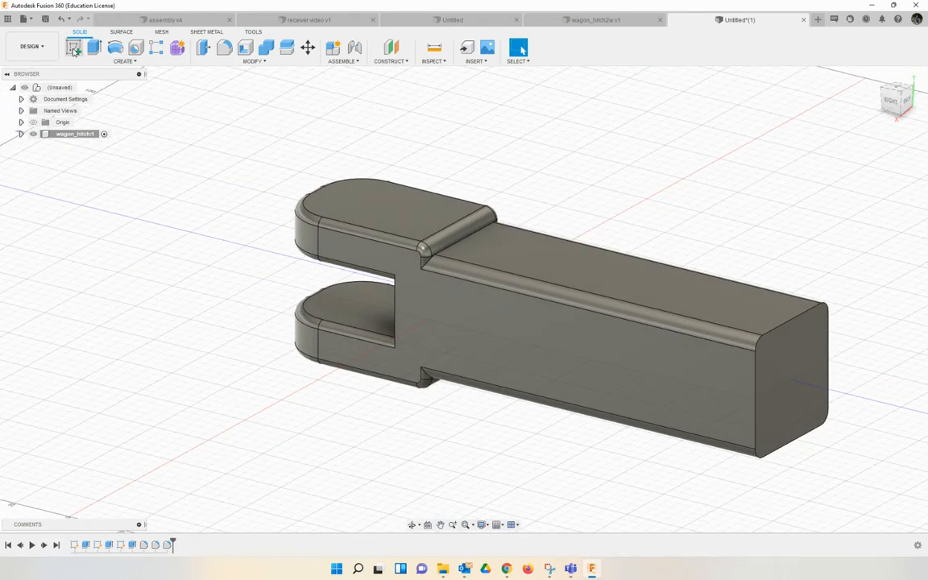
left_click(793, 377)
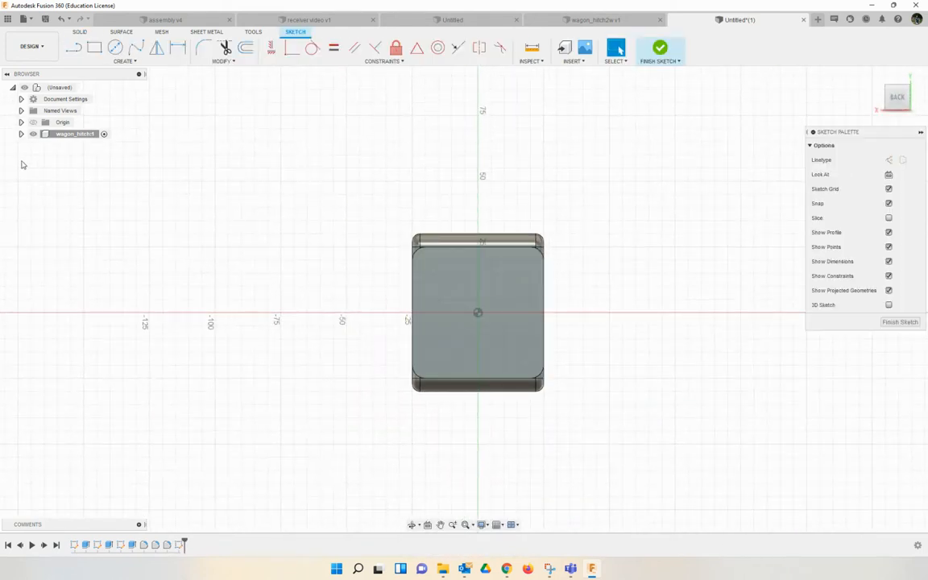
left_click(246, 47)
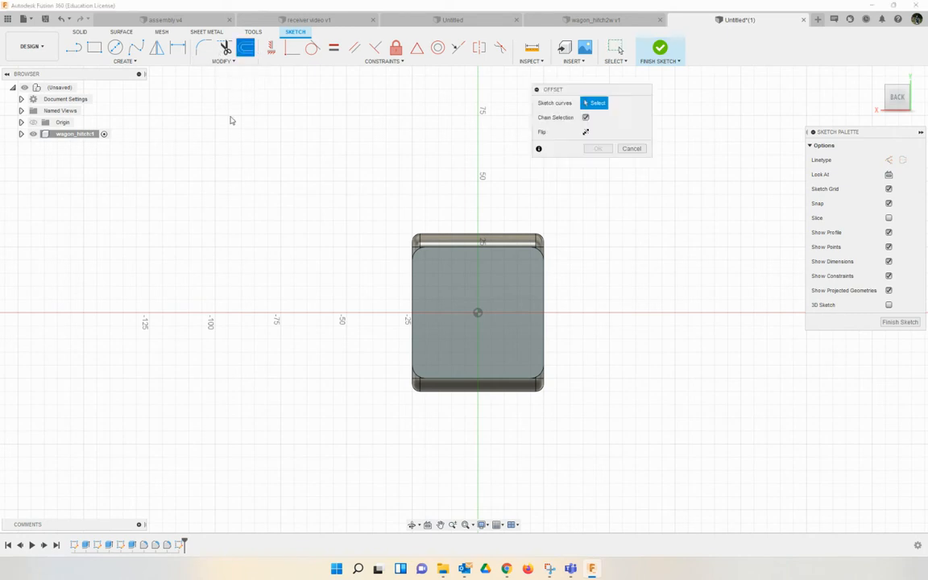
left_click(411, 301)
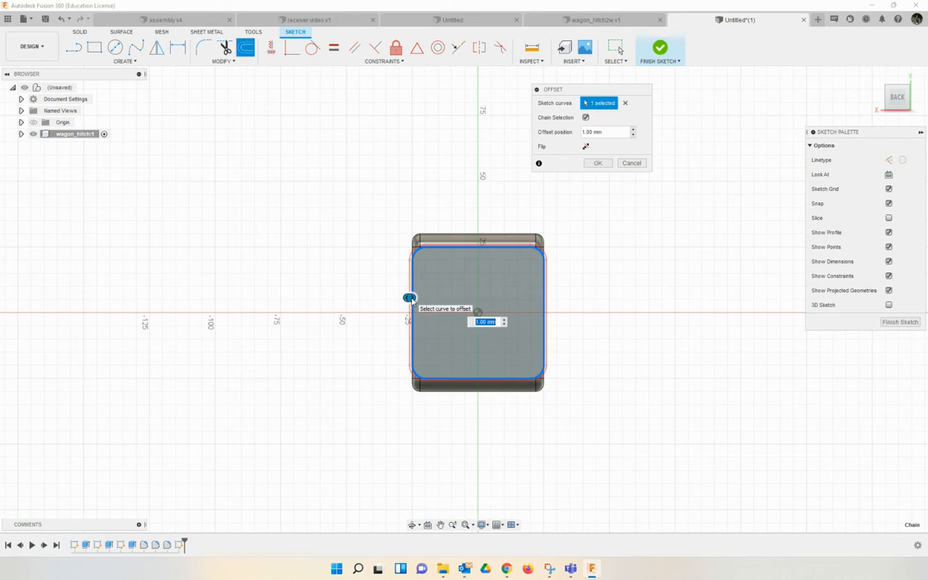
type("5")
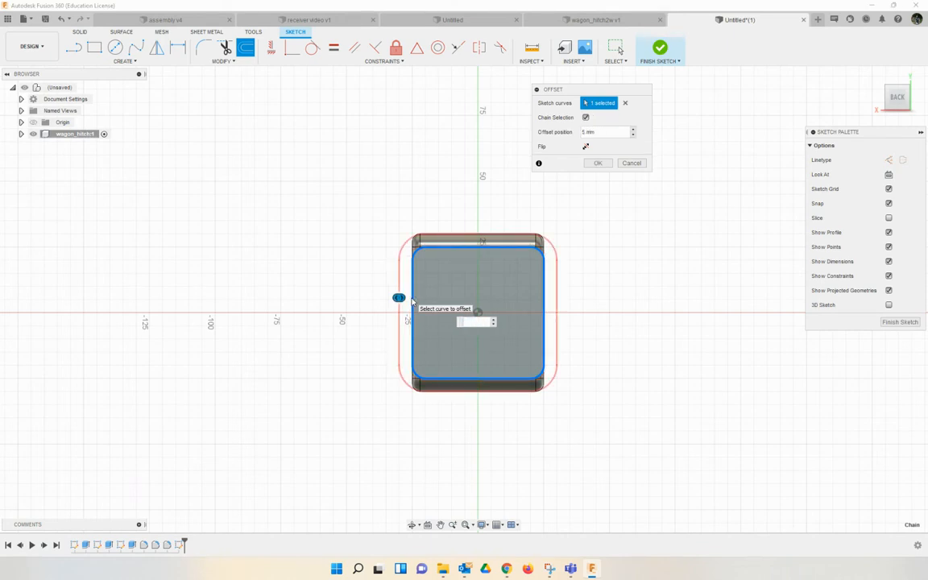
type("-5")
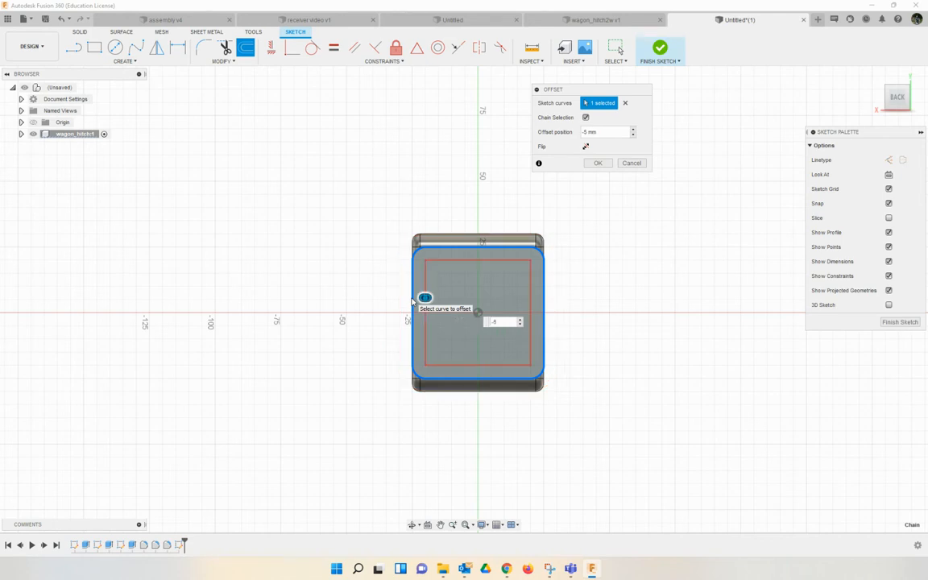
key("Return")
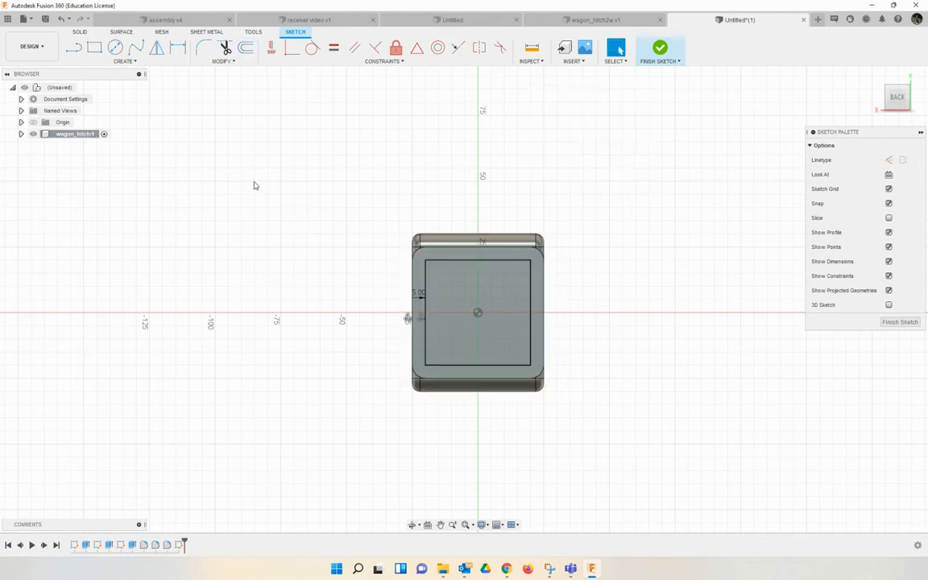
key("d")
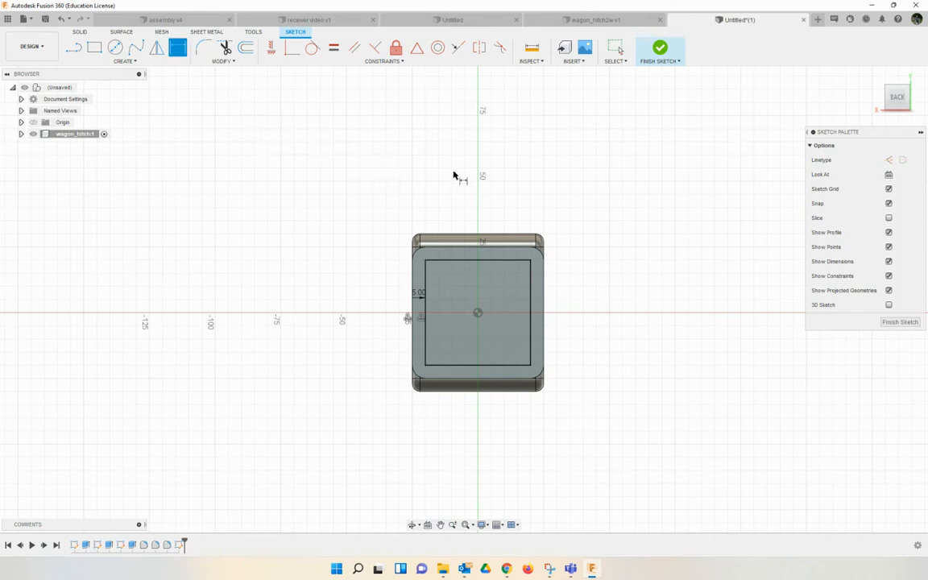
Extrude the inner square profile 135 mm into the shank as a cut to hollow it out.
key("e")
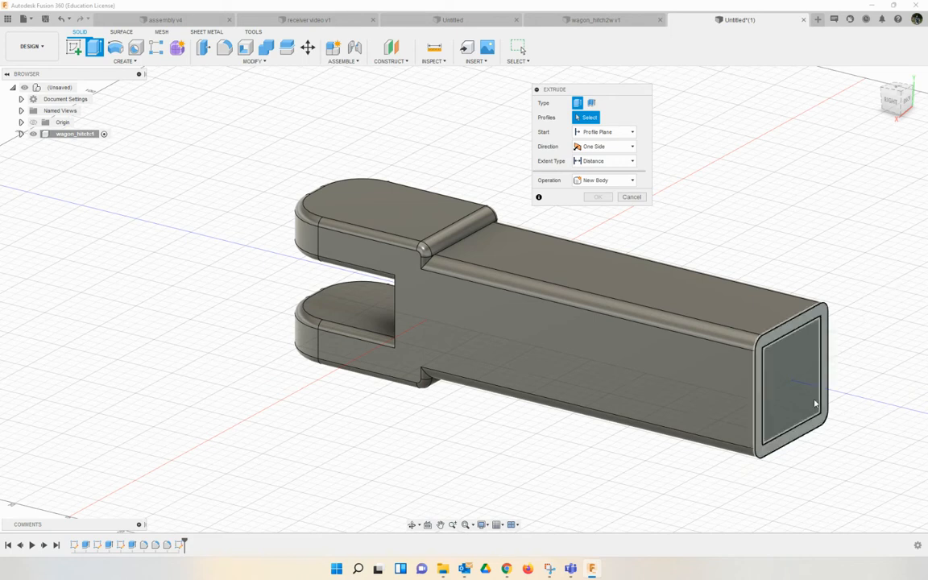
left_click(807, 390)
left_click_drag(802, 383, 722, 366)
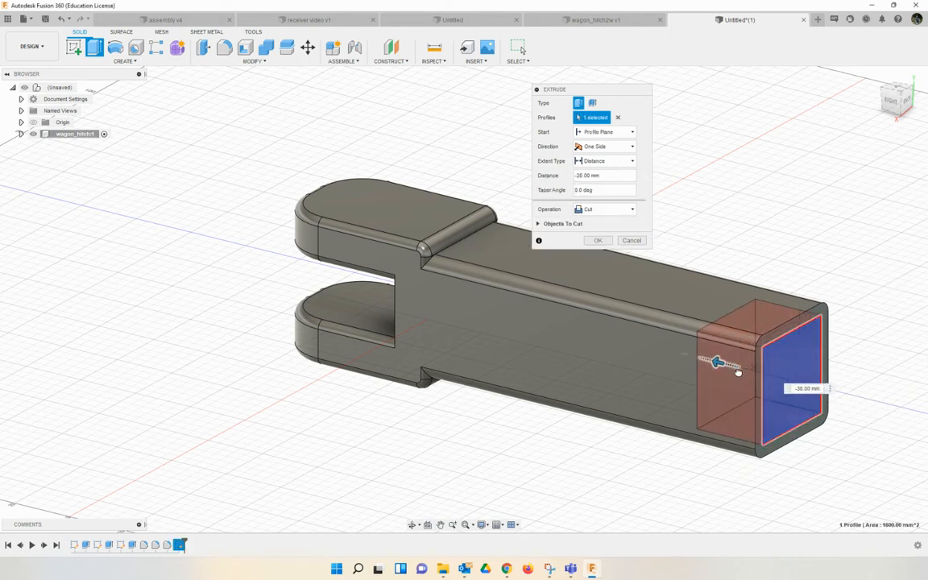
key("BackSpace")
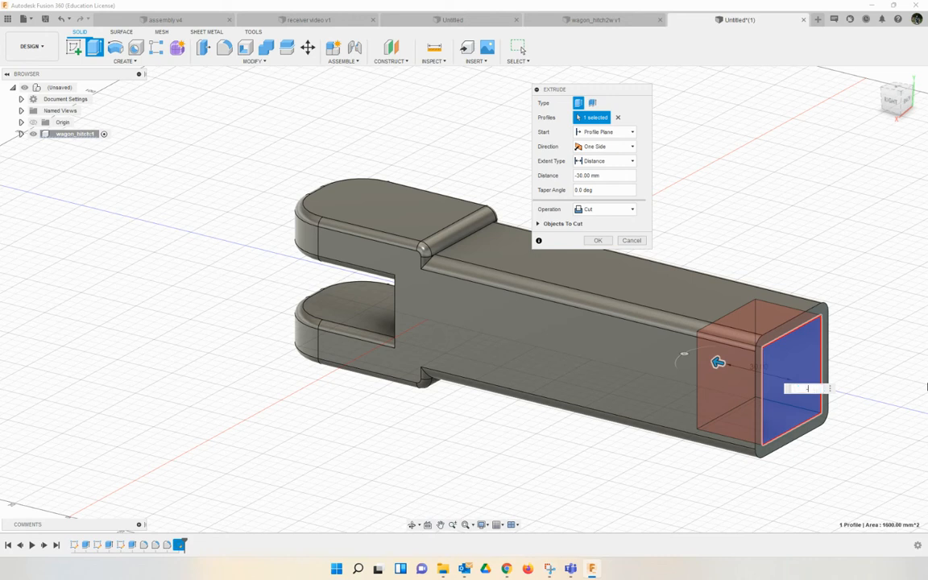
type("-135")
key("Return")
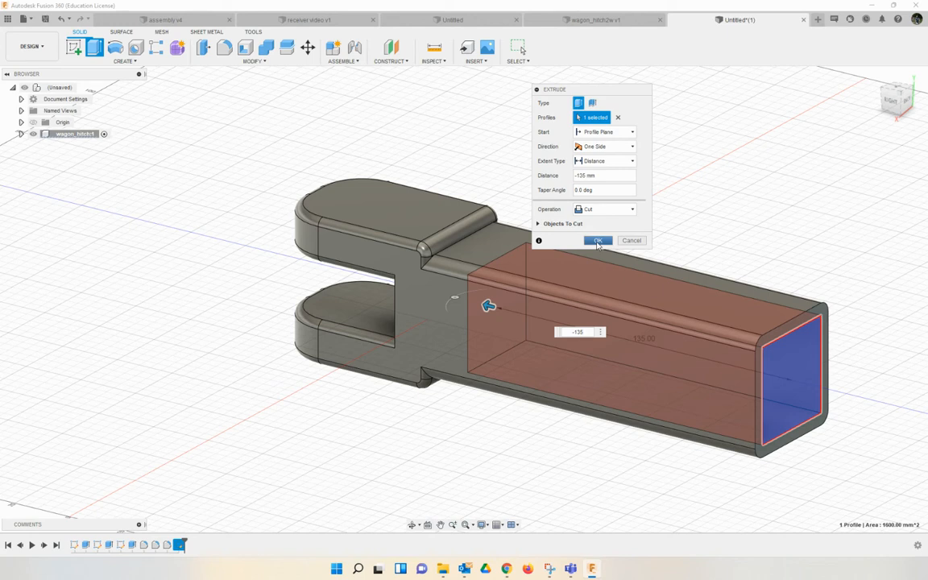
left_click(597, 241)
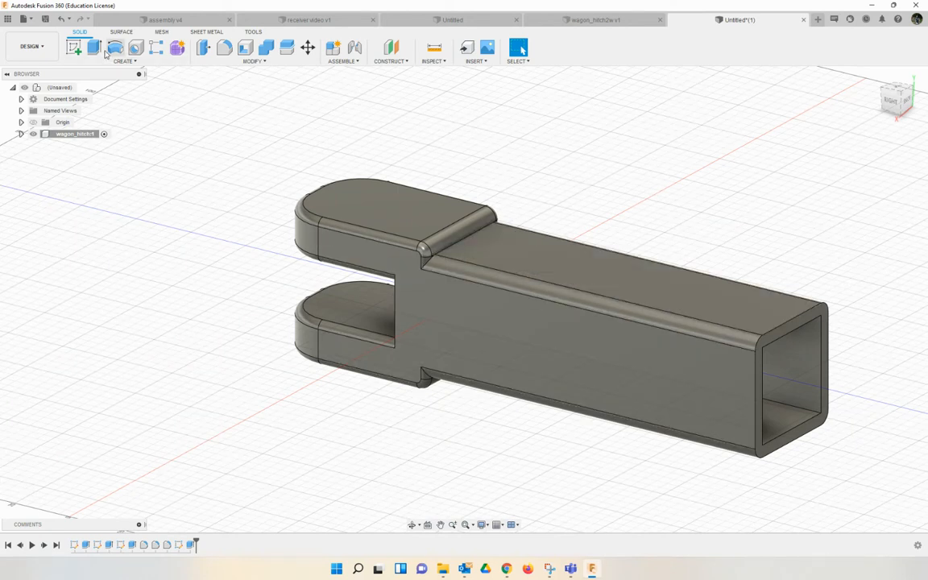
Sketch on the shank's side face a 40 mm horizontal construction line running inward from the midpoint of the hollow end's edge.
left_click(74, 48)
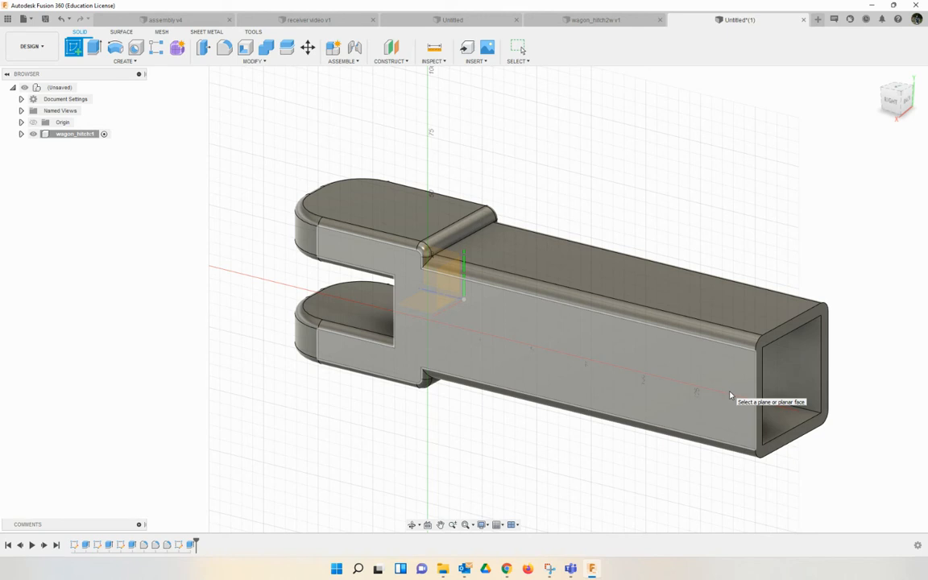
left_click(731, 395)
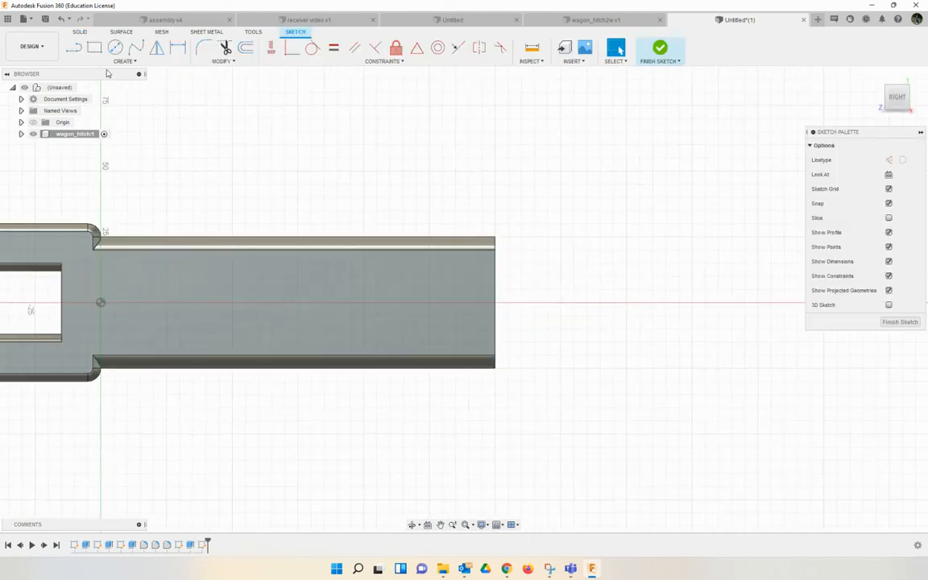
left_click(888, 159)
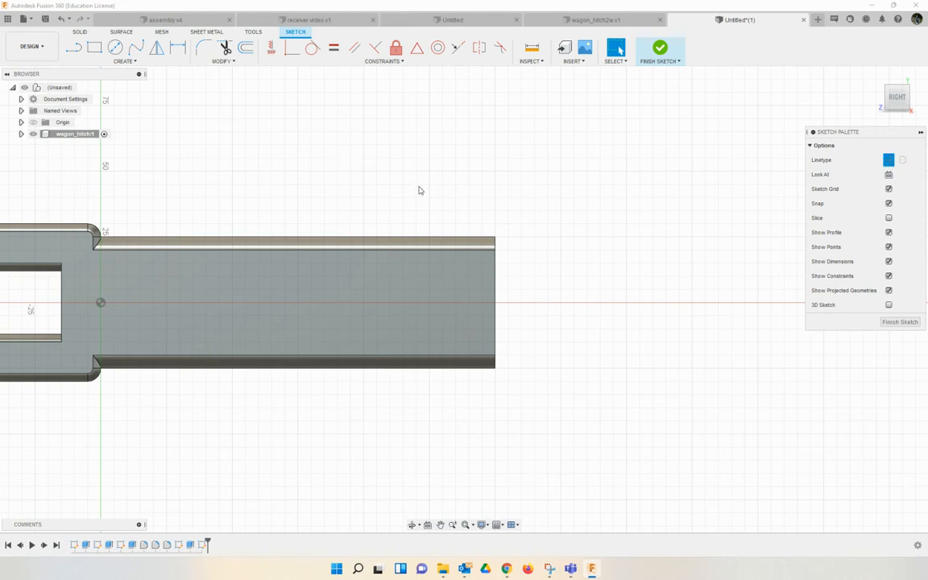
left_click(75, 50)
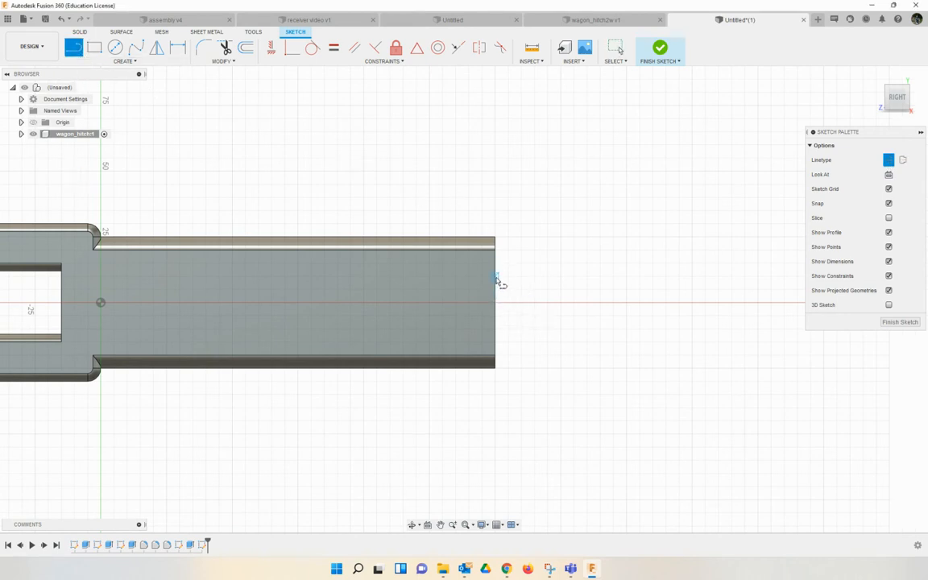
left_click(495, 304)
type("40")
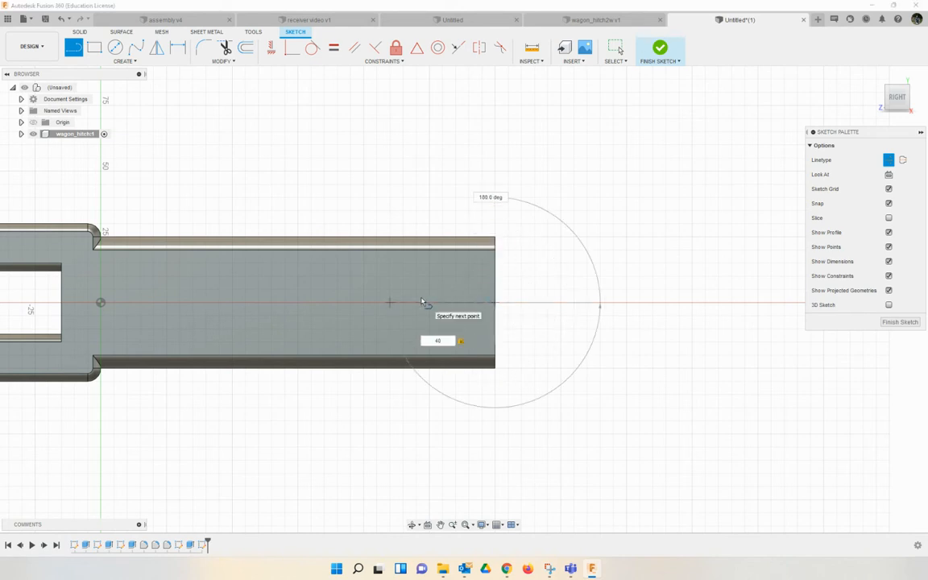
key("Return")
key("Escape")
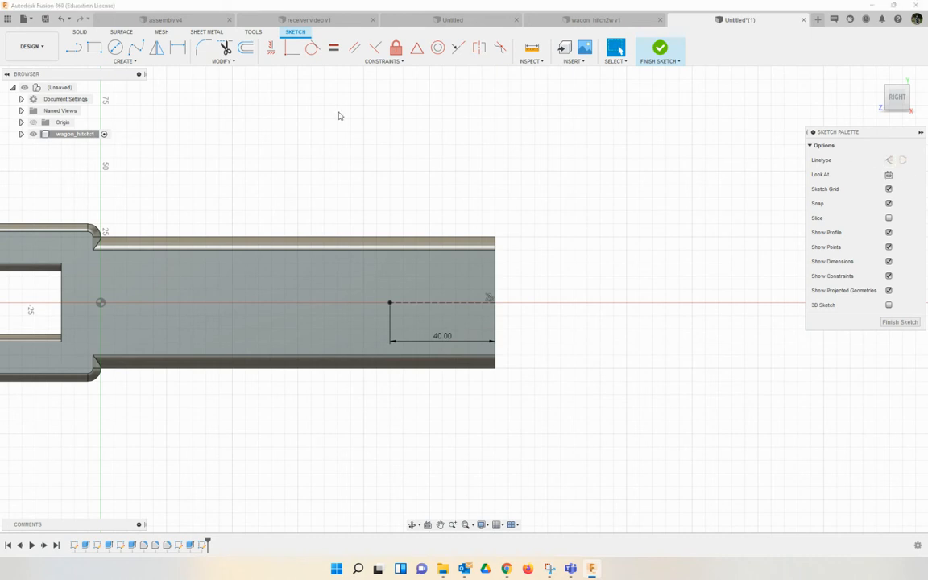
Draw a 20 mm diameter circle centred on the inner end of the 40 mm construction line.
left_click(115, 47)
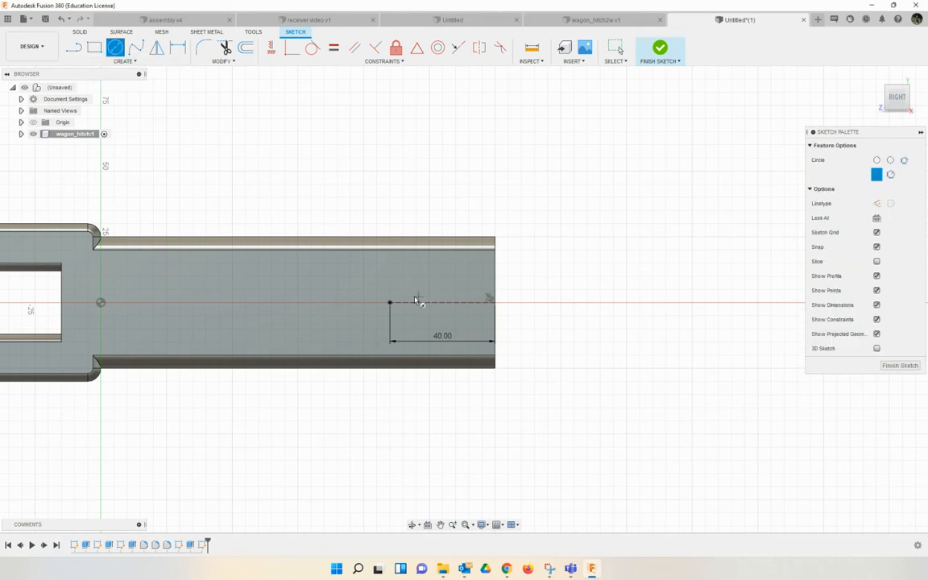
left_click(390, 303)
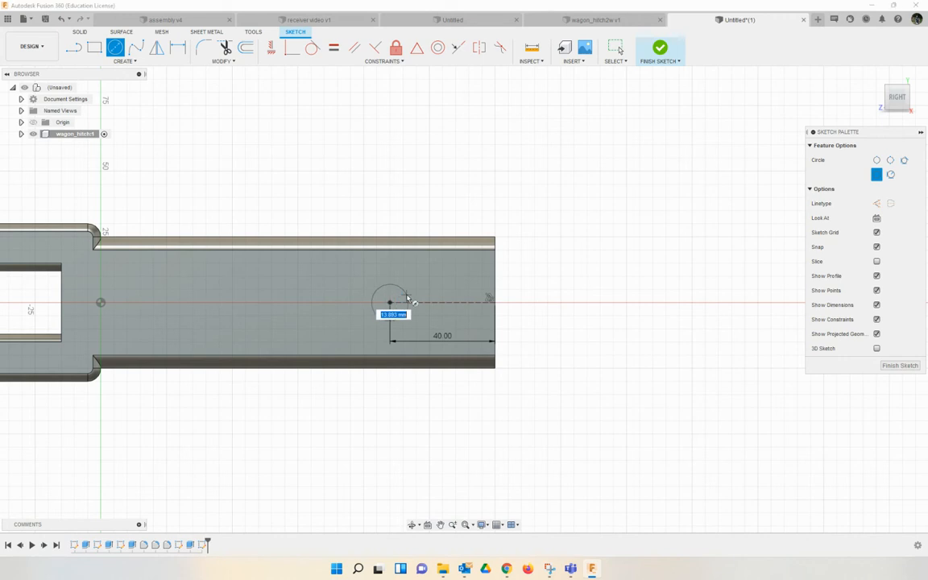
type("20")
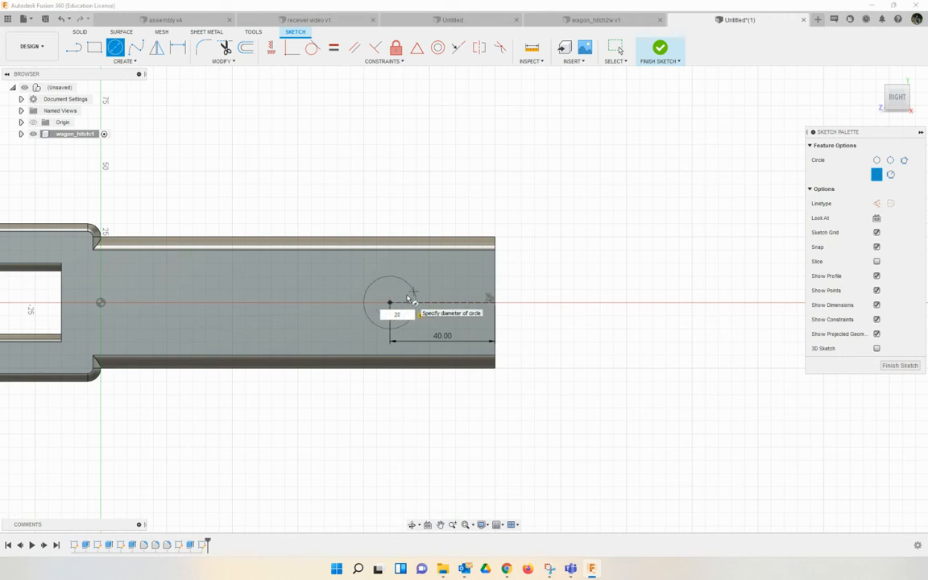
key("Return")
key("Escape")
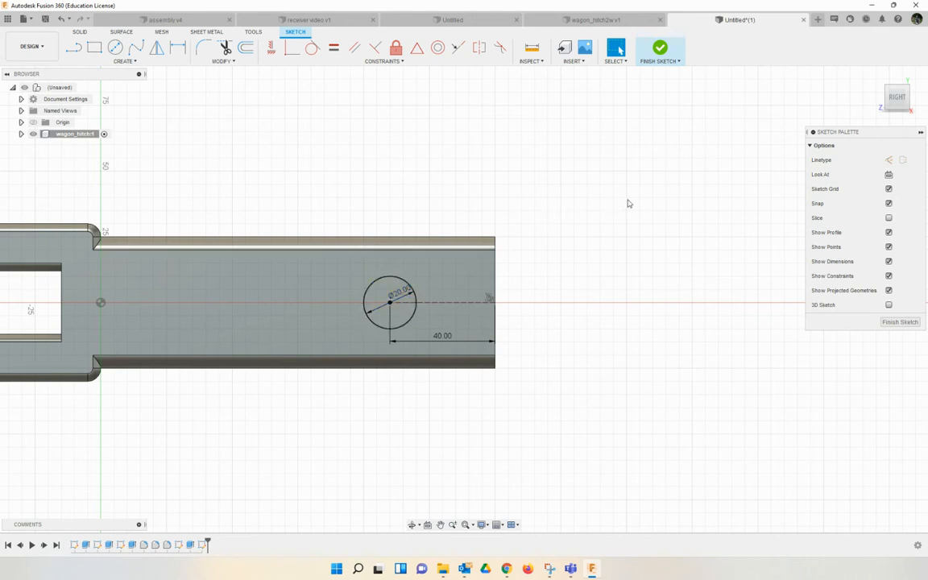
Extrude the 20 mm circle 100 mm through both shank walls as a cut to make the cross hole.
key("e")
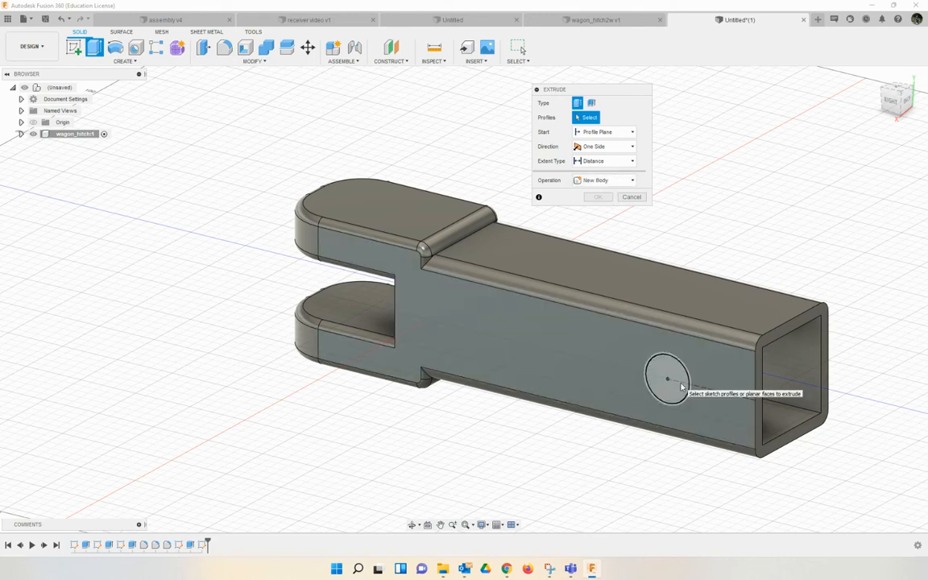
left_click(659, 380)
left_click_drag(661, 382, 808, 302)
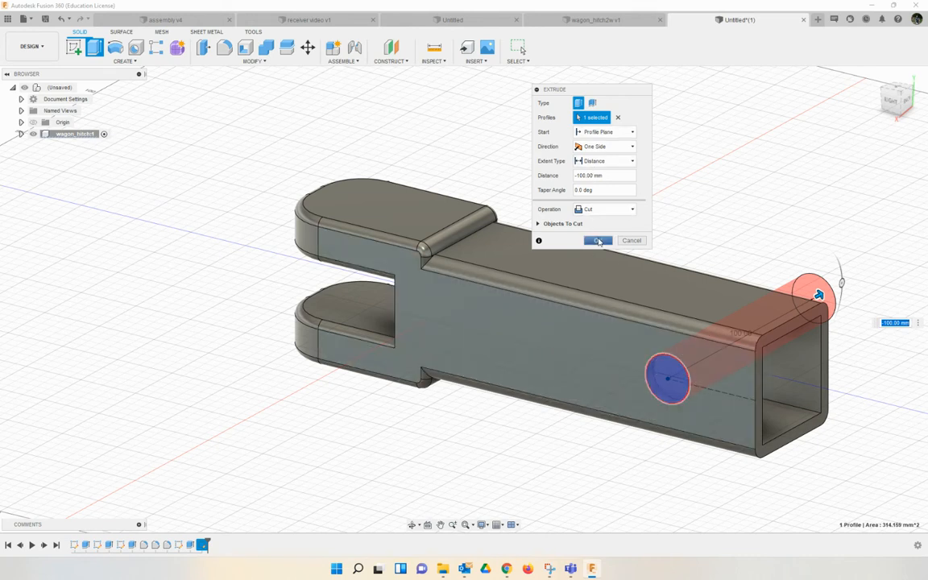
left_click(599, 241)
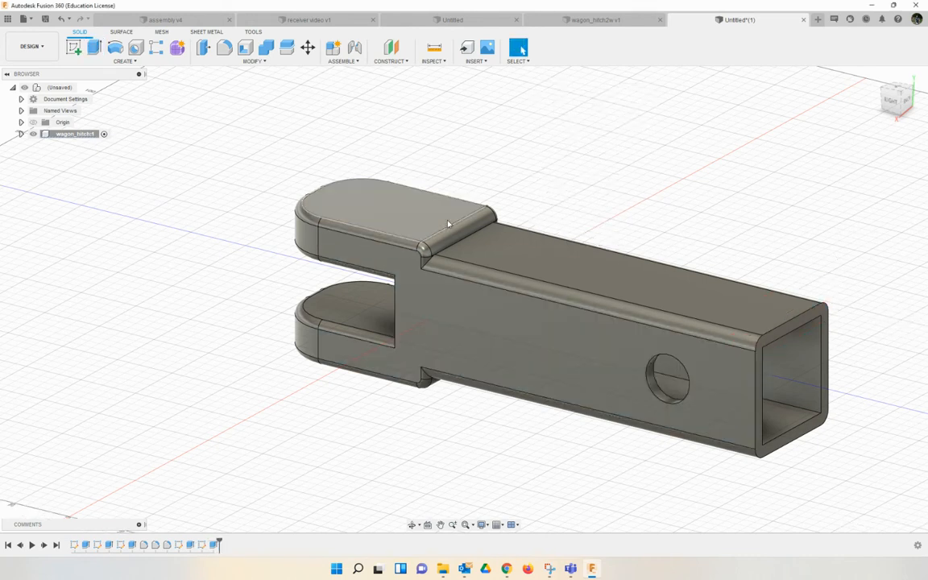
Sketch on the upper fork arm's top face a 22 mm construction line running inward from the midpoint of the rounded tip's edge.
left_click(891, 105)
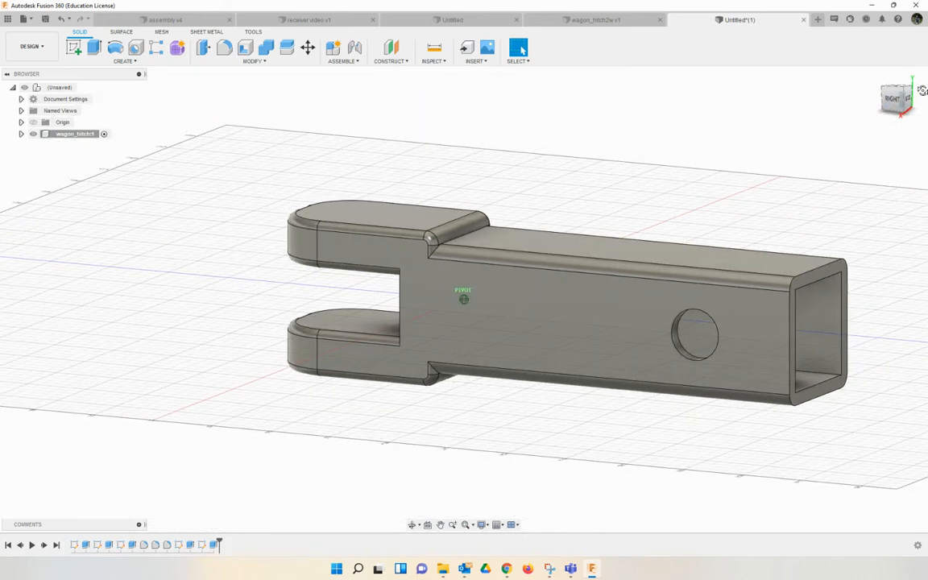
left_click_drag(887, 108, 879, 135)
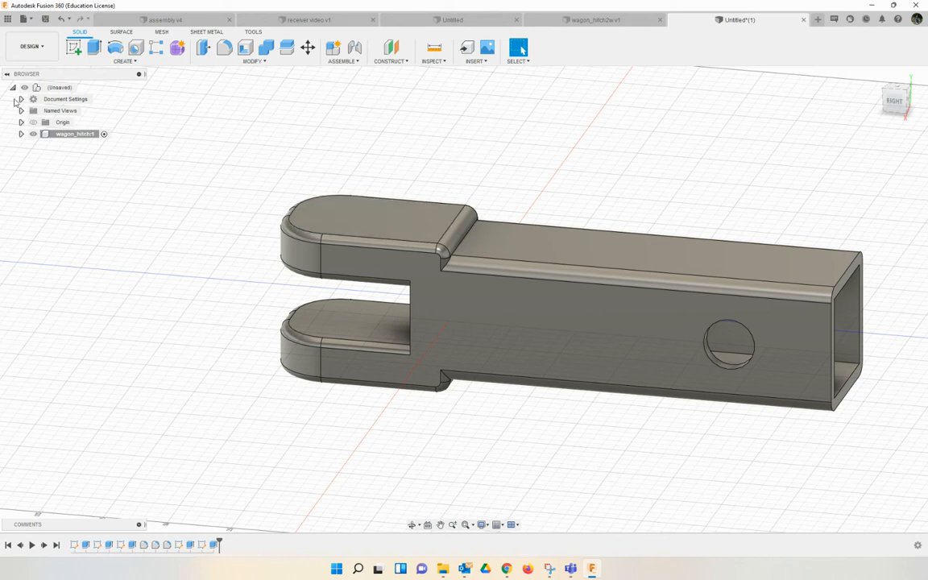
left_click(74, 49)
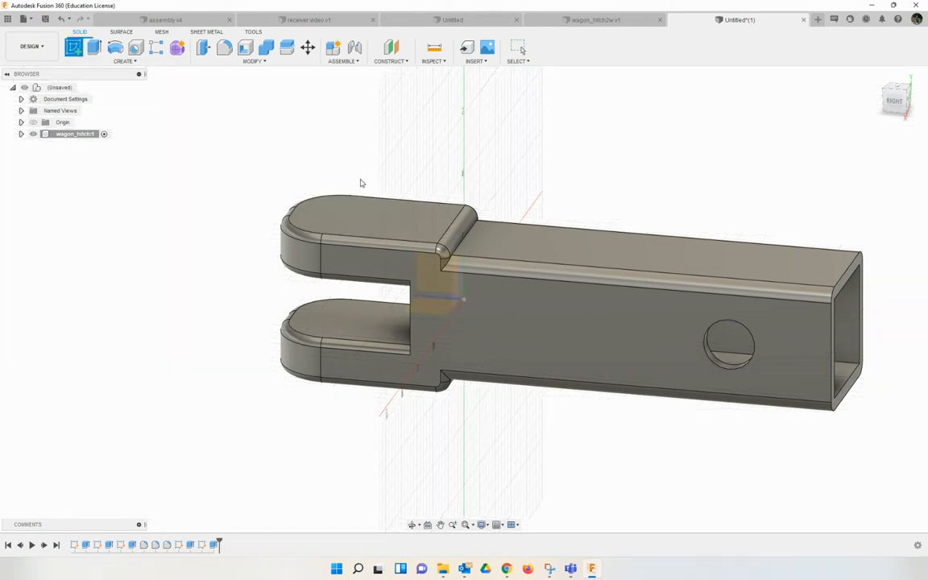
left_click(384, 228)
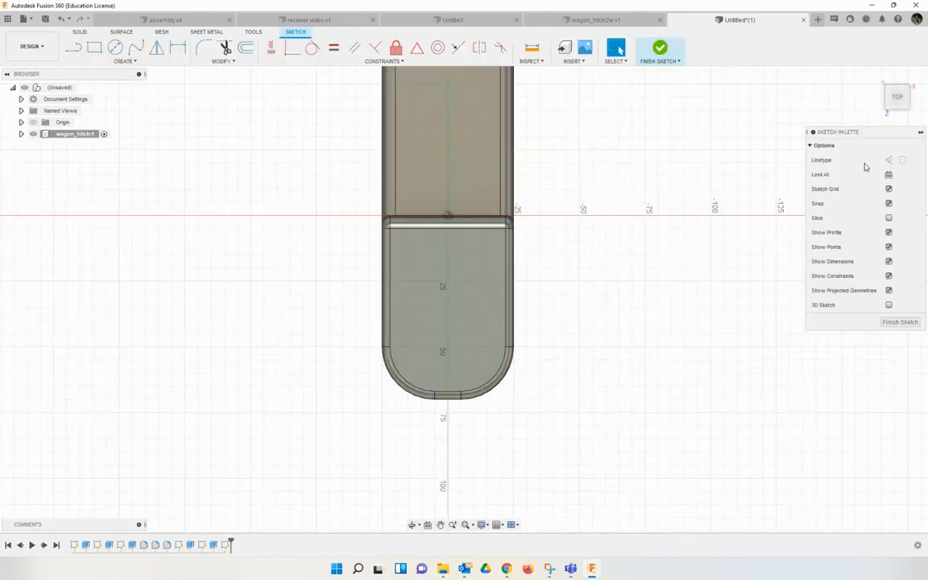
left_click(889, 159)
left_click(74, 48)
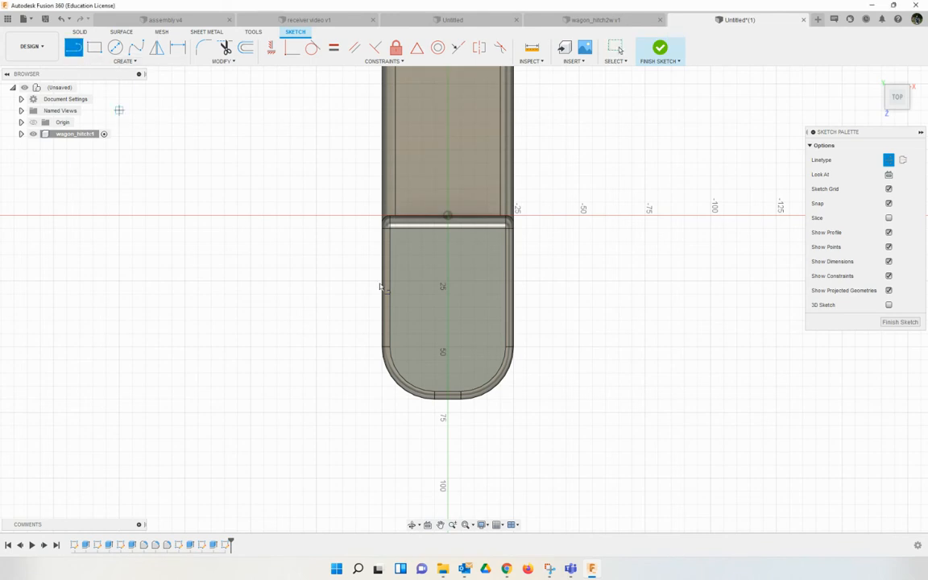
left_click(448, 393)
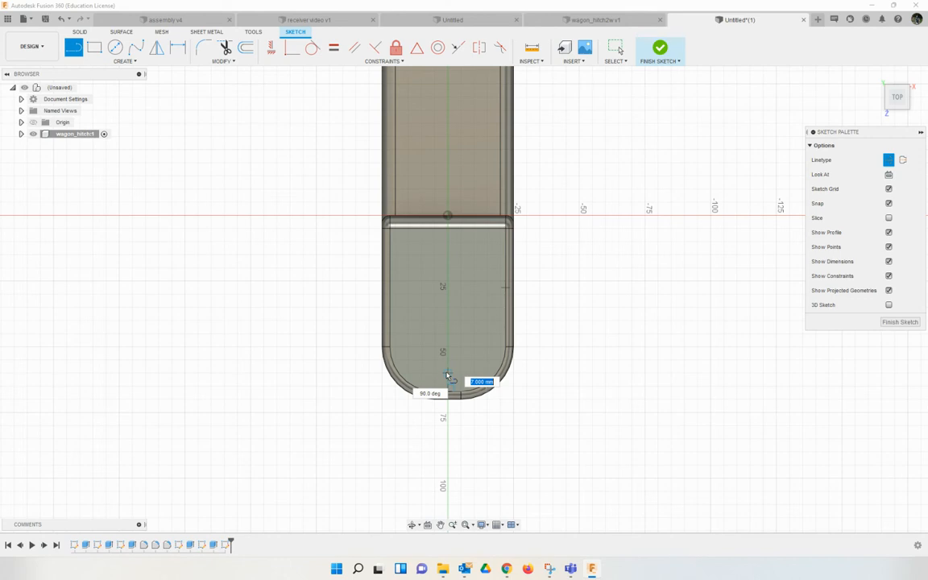
type("22")
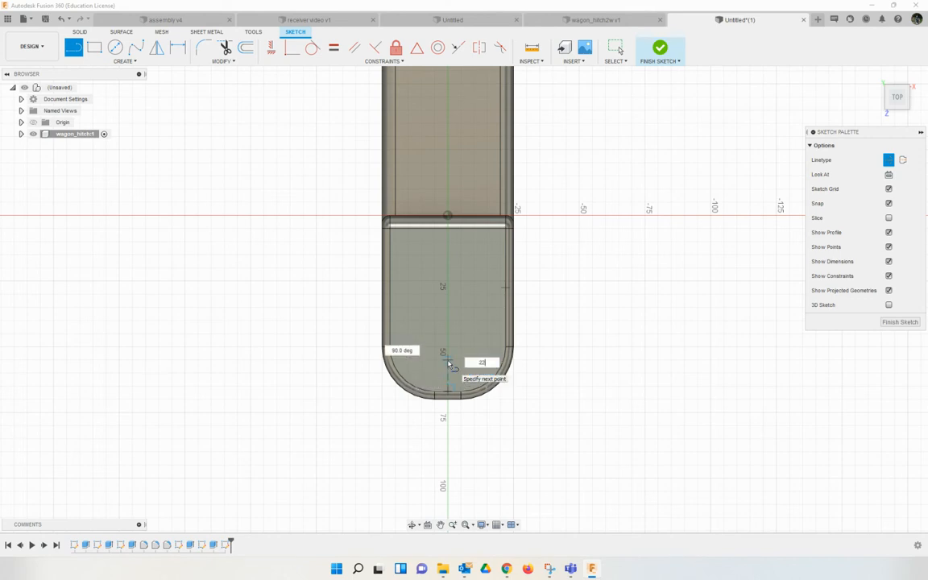
key("Return")
key("Escape")
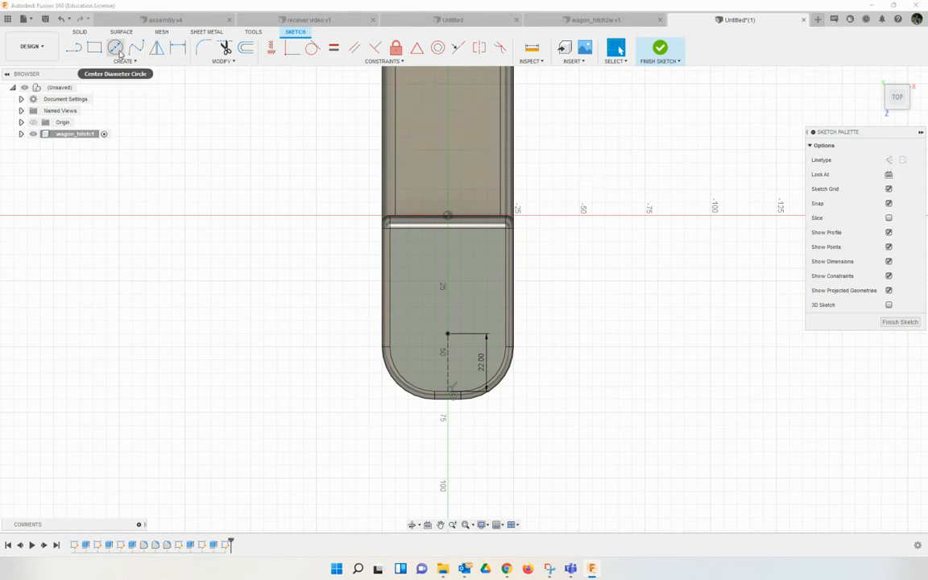
Draw a 20 mm diameter circle centred on the inner end of the fork arm's 22 mm construction line.
left_click(115, 48)
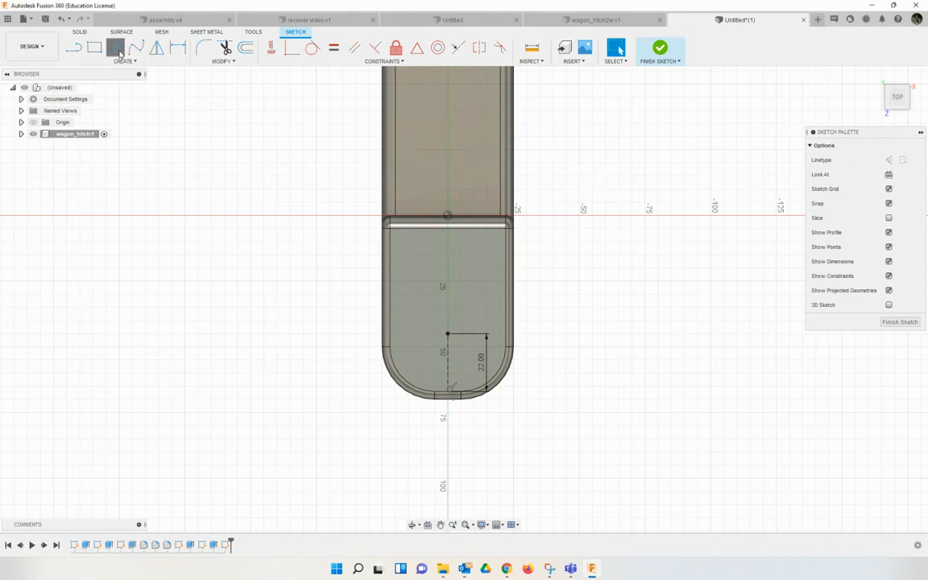
left_click(448, 335)
type("2")
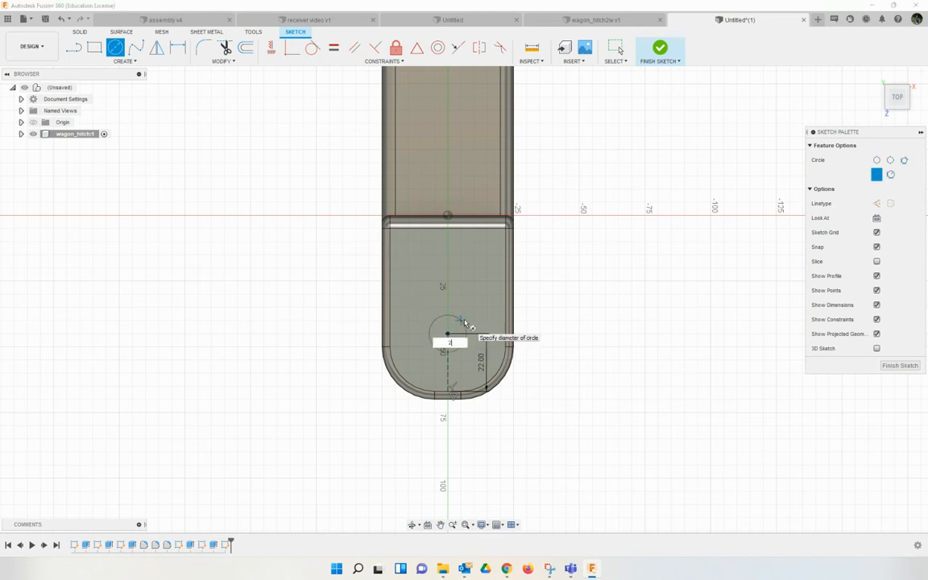
type("0")
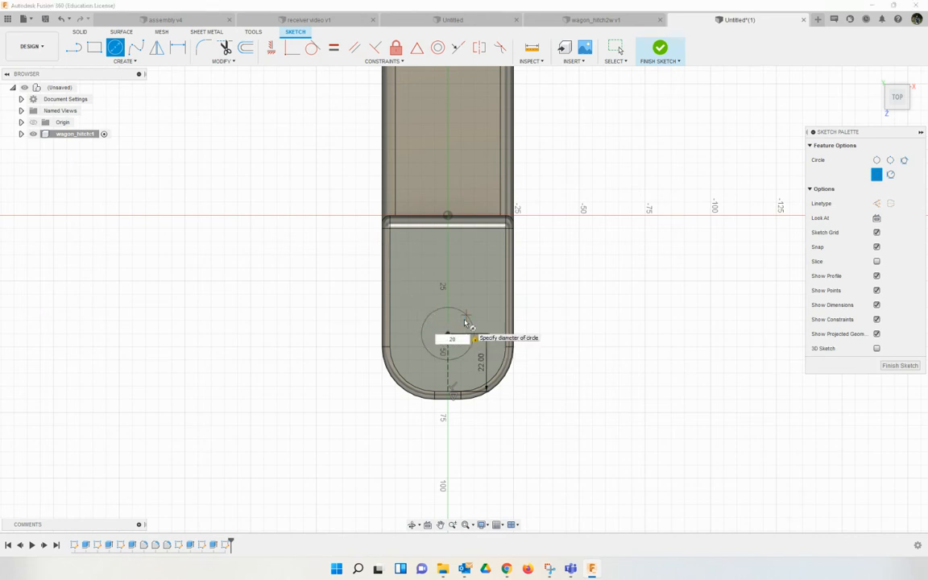
key("Return")
key("Escape")
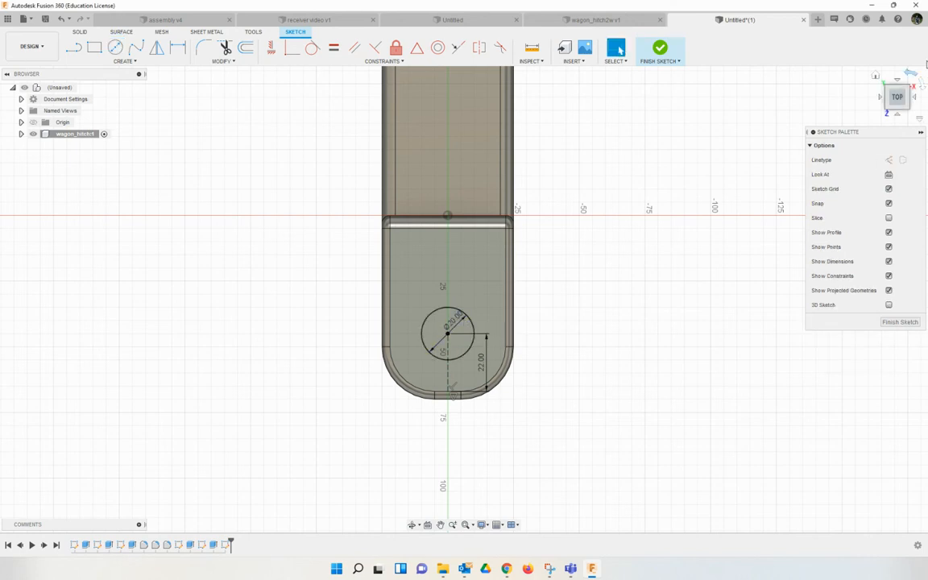
Extrude the fork arm's 20 mm circle 95 mm downward as a cut through both fork arms.
key("e")
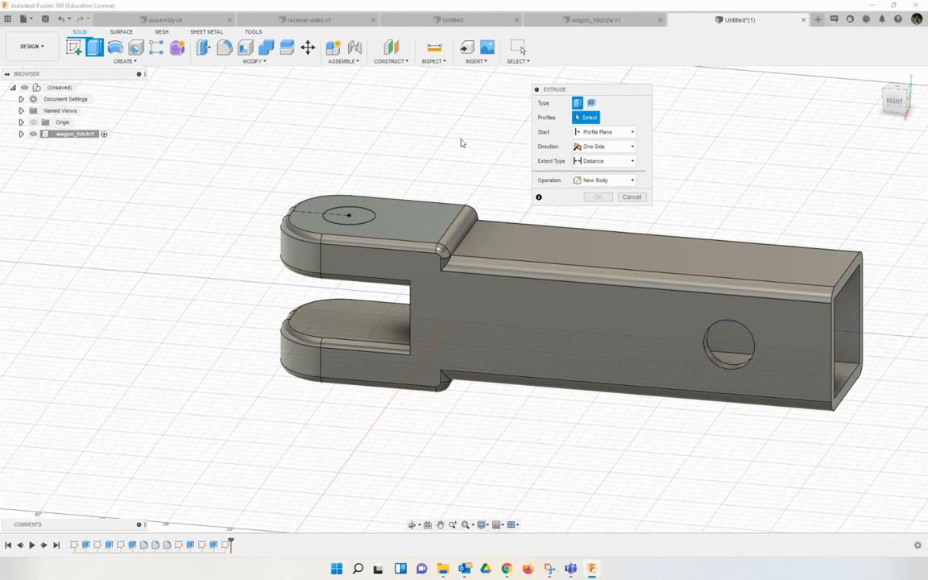
left_click(345, 217)
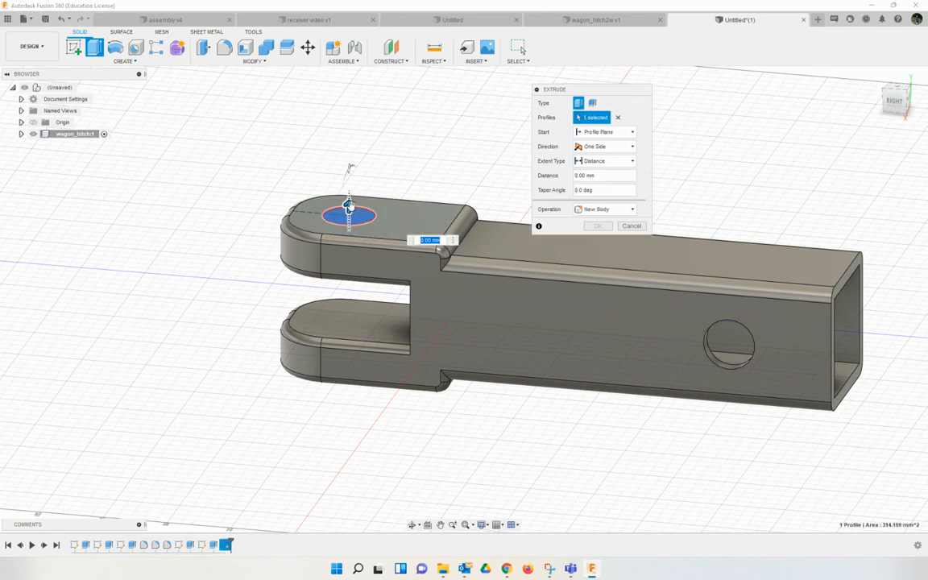
left_click_drag(348, 208, 348, 460)
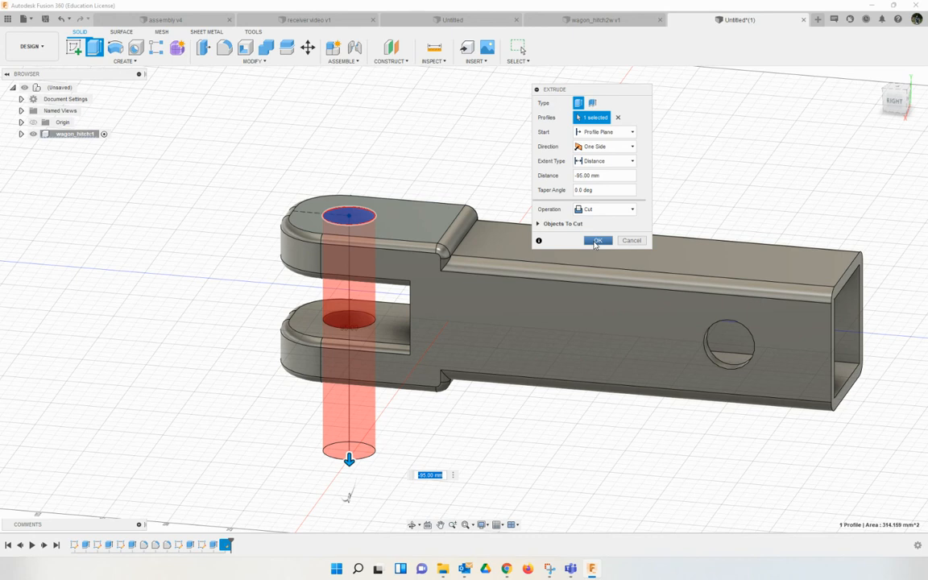
left_click(597, 241)
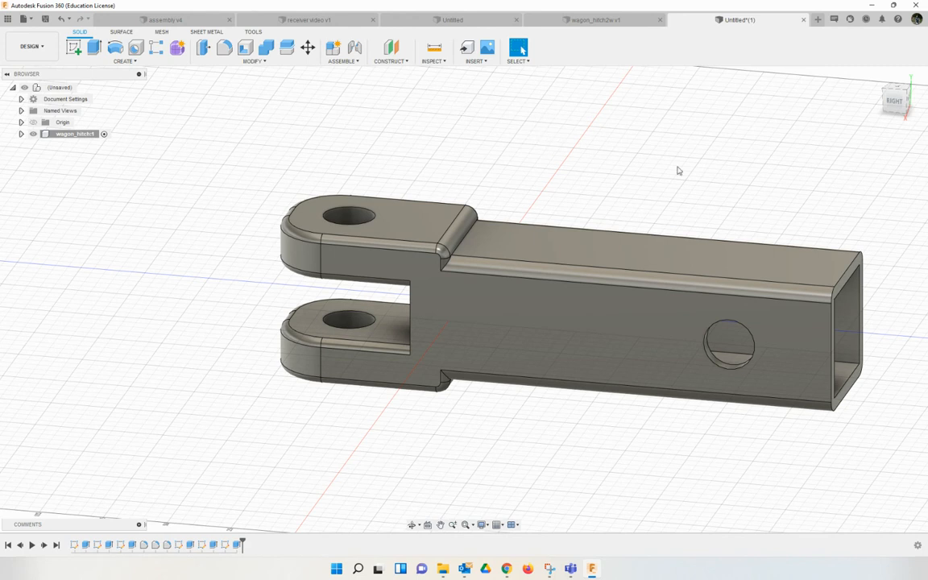
Fillet the six circular edges of the fork arm pin holes and the shank cross hole with a 1 mm radius.
left_click_drag(908, 106, 907, 112)
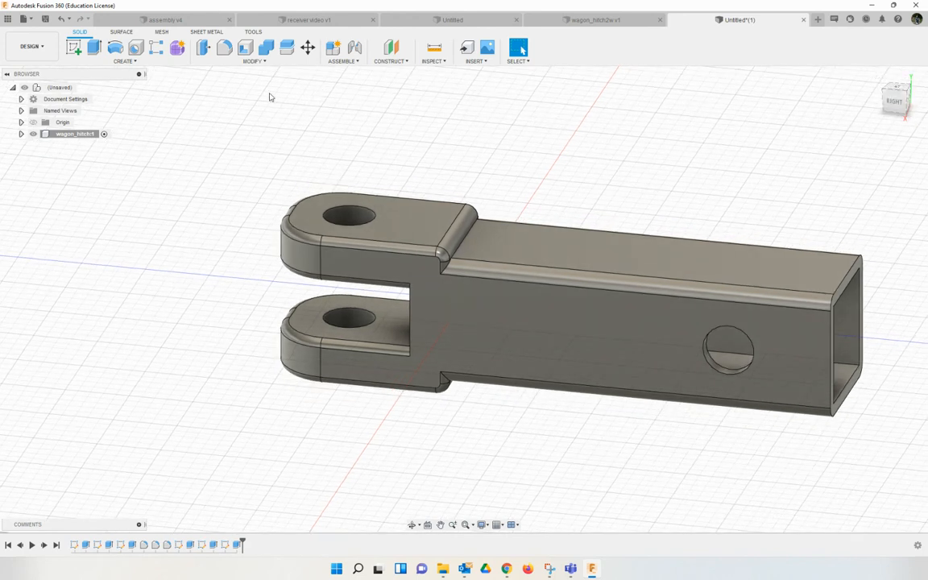
left_click(225, 49)
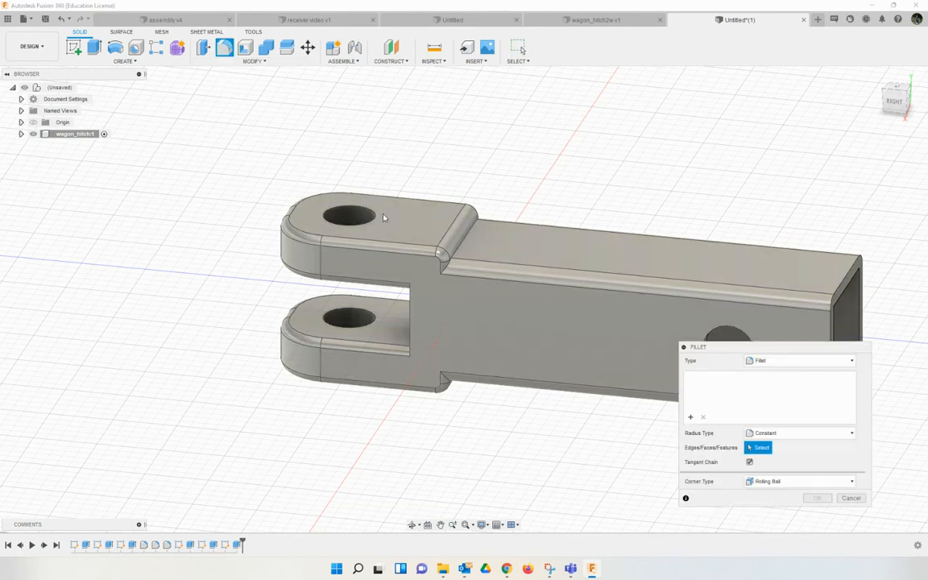
left_click(346, 206)
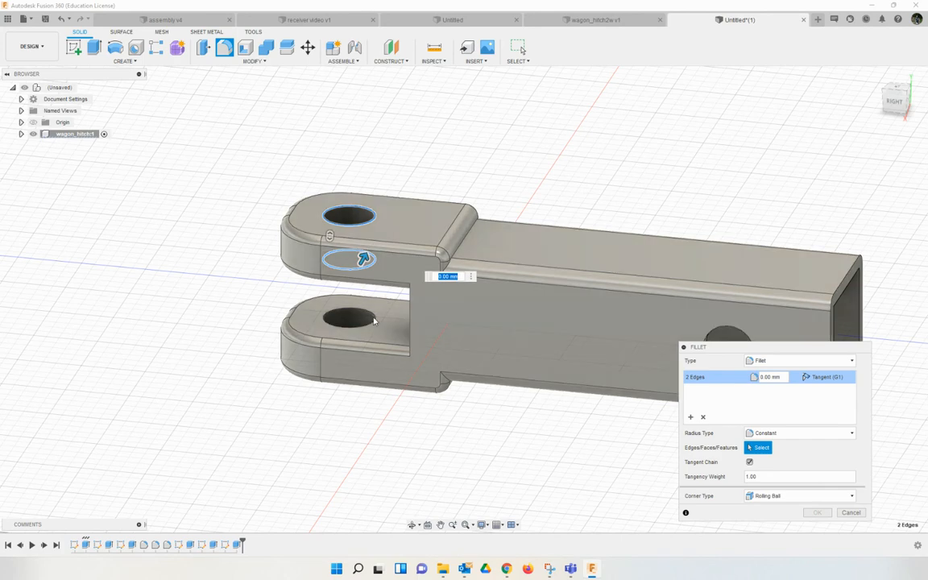
left_click(358, 259)
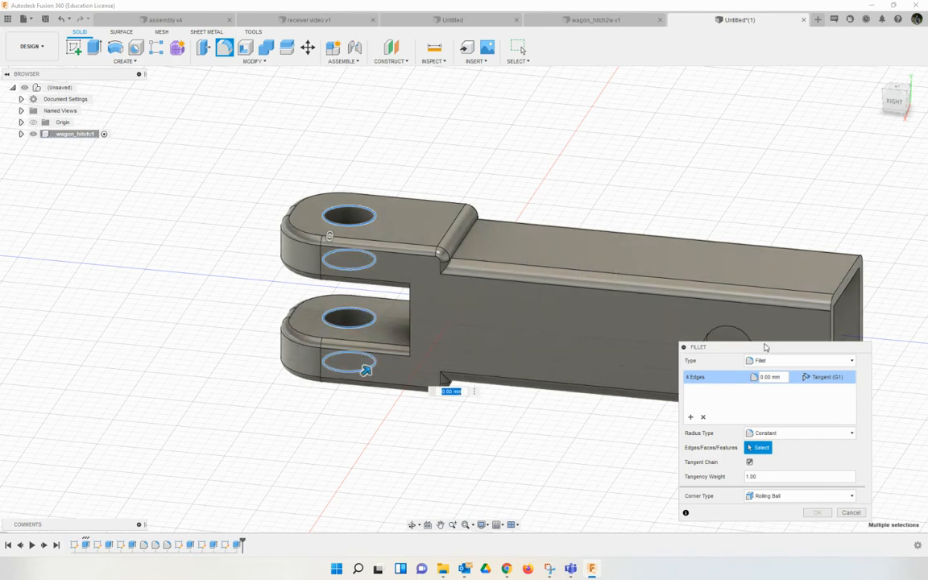
left_click_drag(763, 348, 602, 74)
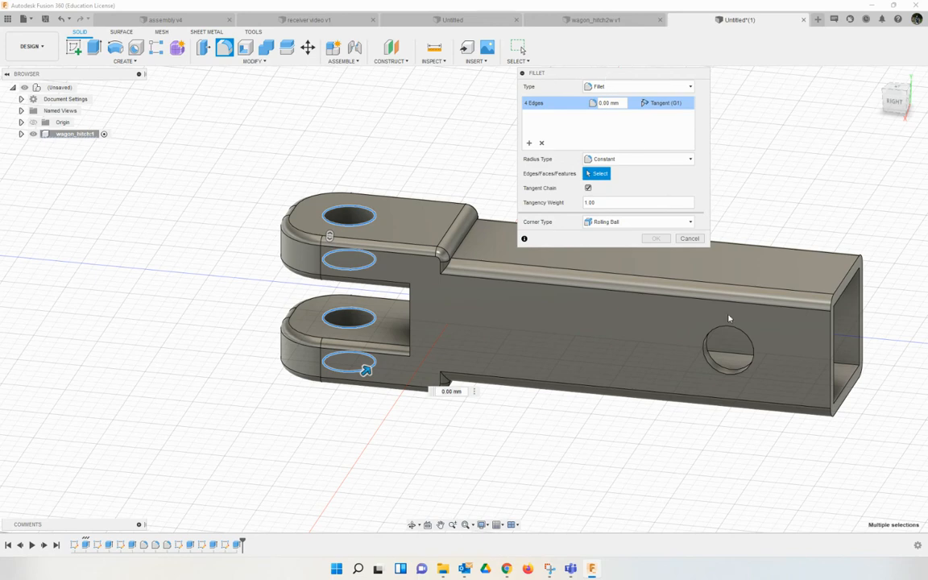
left_click(752, 355)
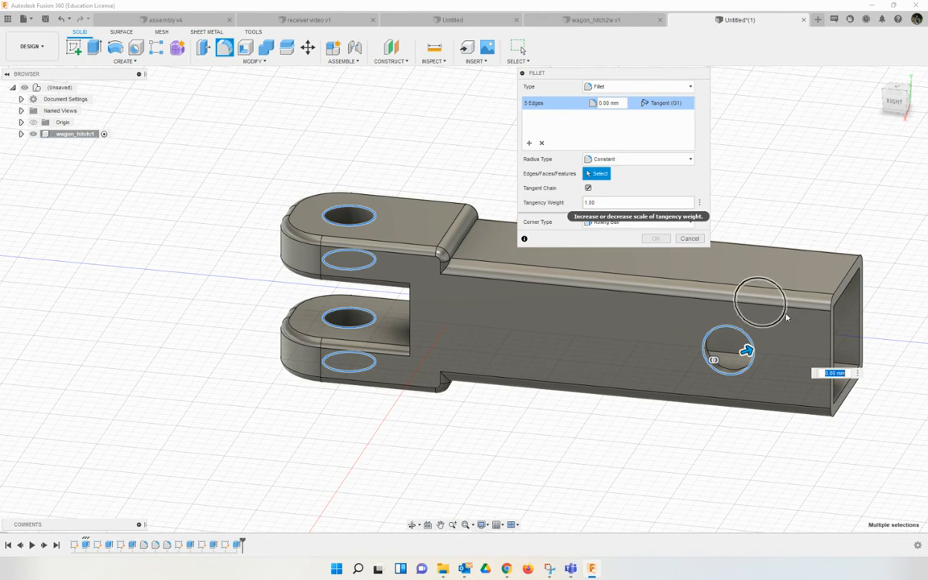
left_click(783, 314)
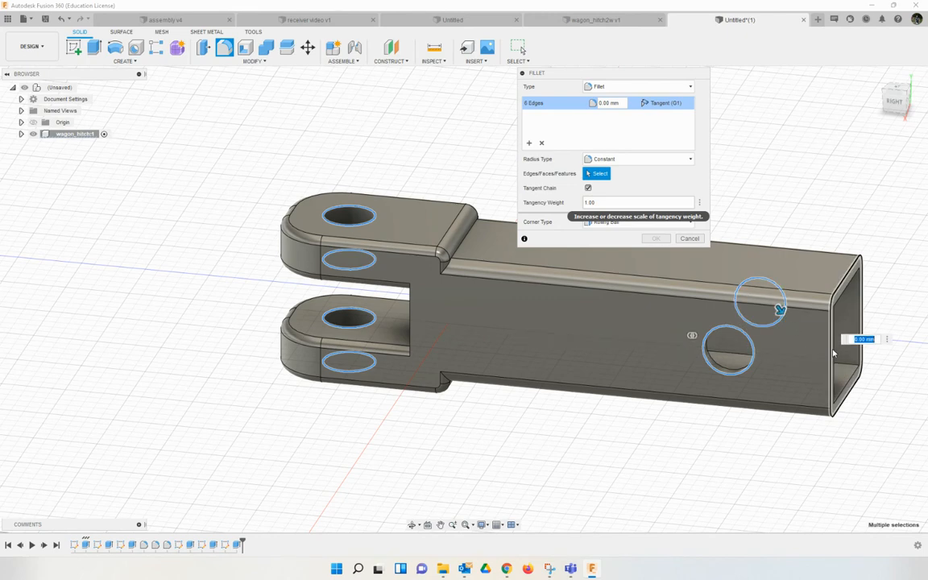
type("1")
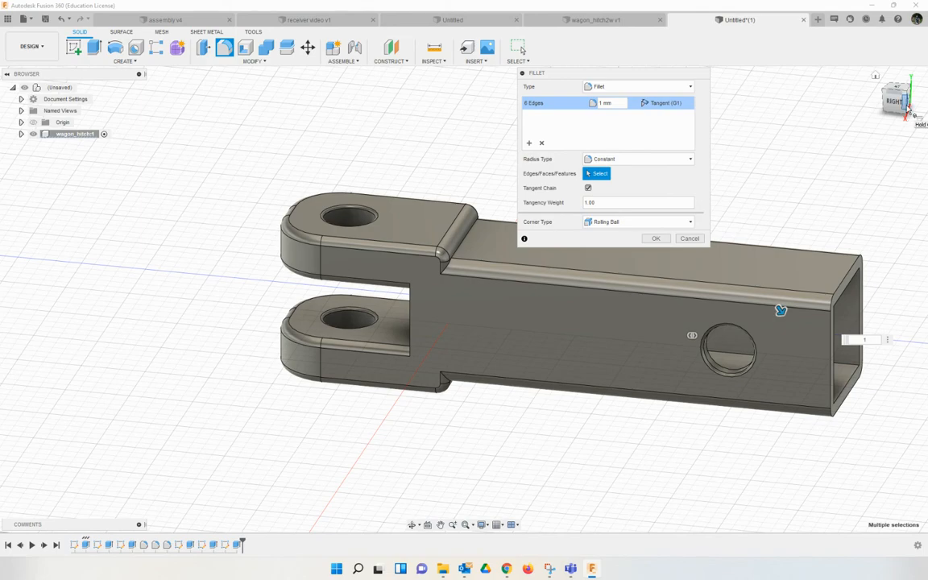
left_click_drag(902, 107, 867, 121)
middle_click_drag(710, 445, 760, 333, "shift")
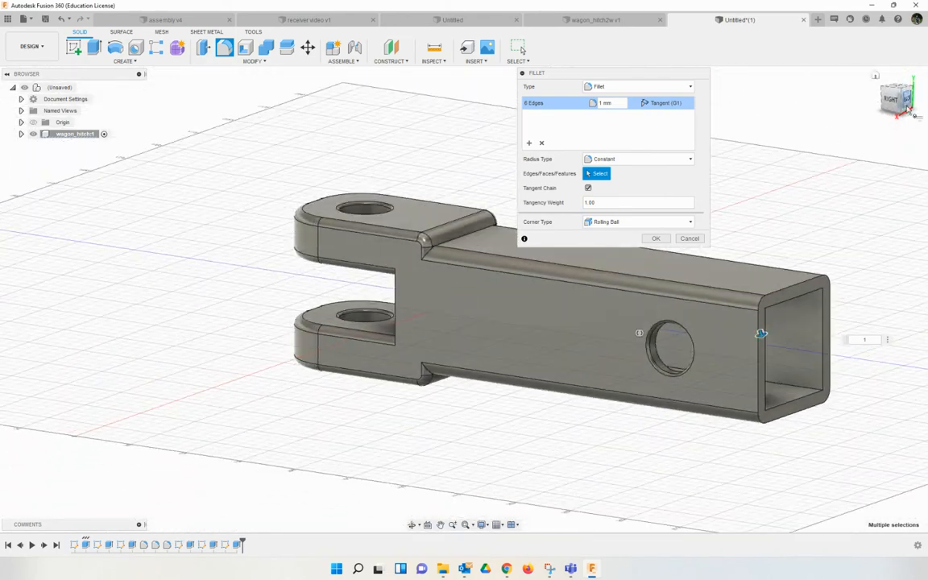
left_click(665, 239)
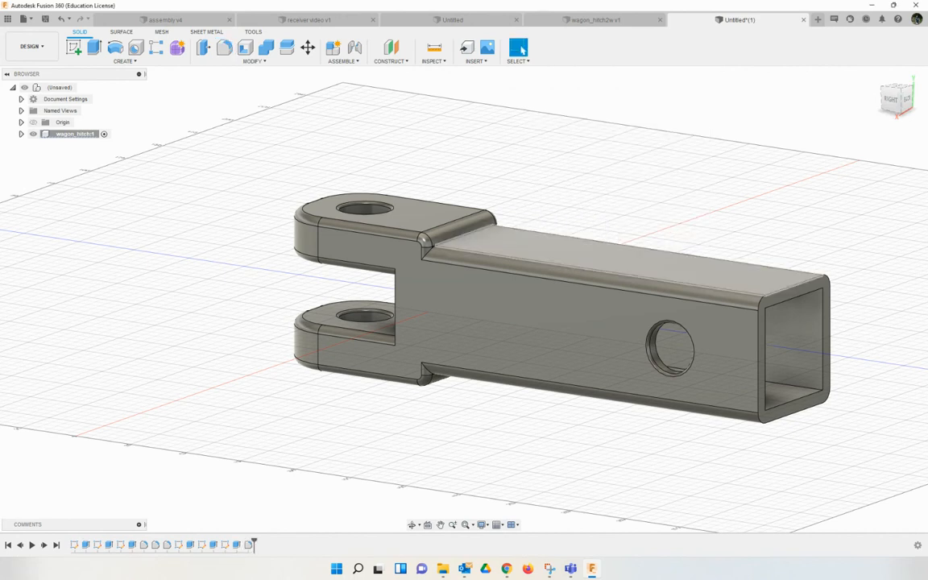